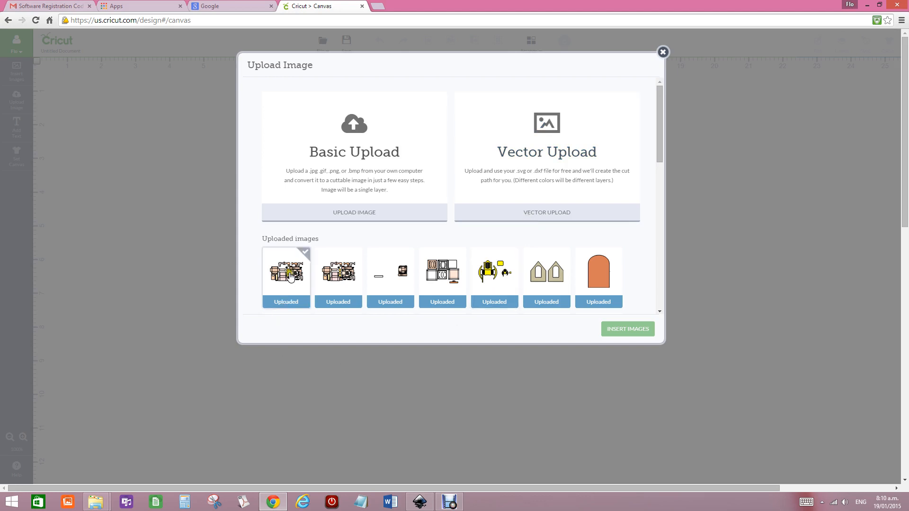
# Insert the uploaded image "inkscape size to 11.4 wide" and move it toward the canvas's upper-left area
pyautogui.moveTo(290, 268)
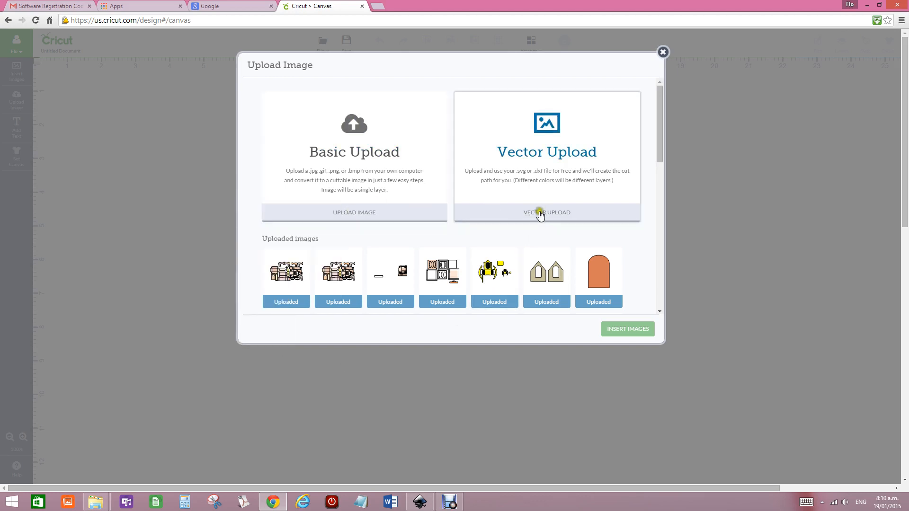
pyautogui.click(289, 280)
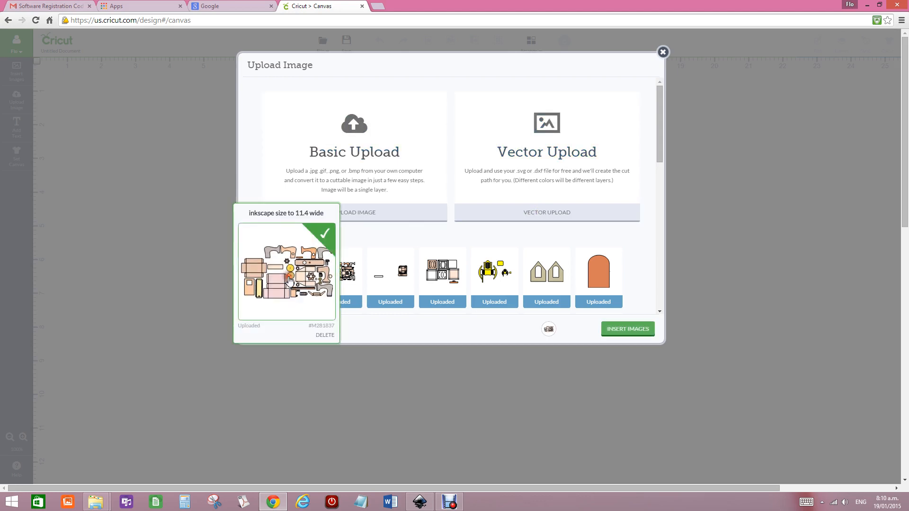
pyautogui.click(627, 329)
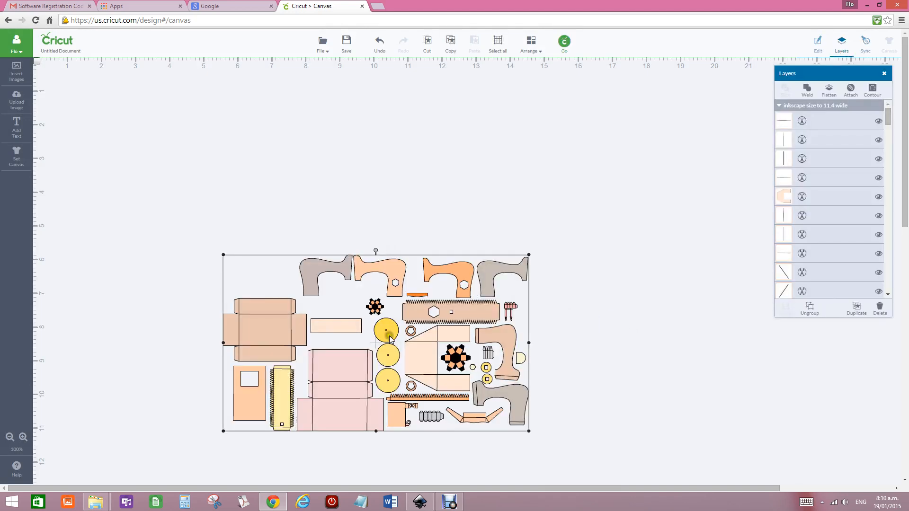
pyautogui.moveTo(353, 337); pyautogui.dragTo(256, 236)
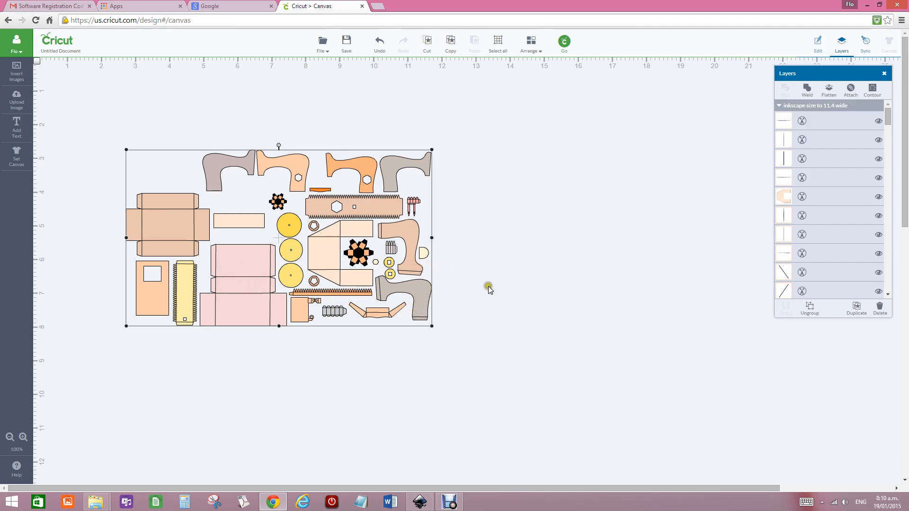
# Set the inserted sewing machine template's width to 36 in, keeping its proportions
pyautogui.click(9, 437)
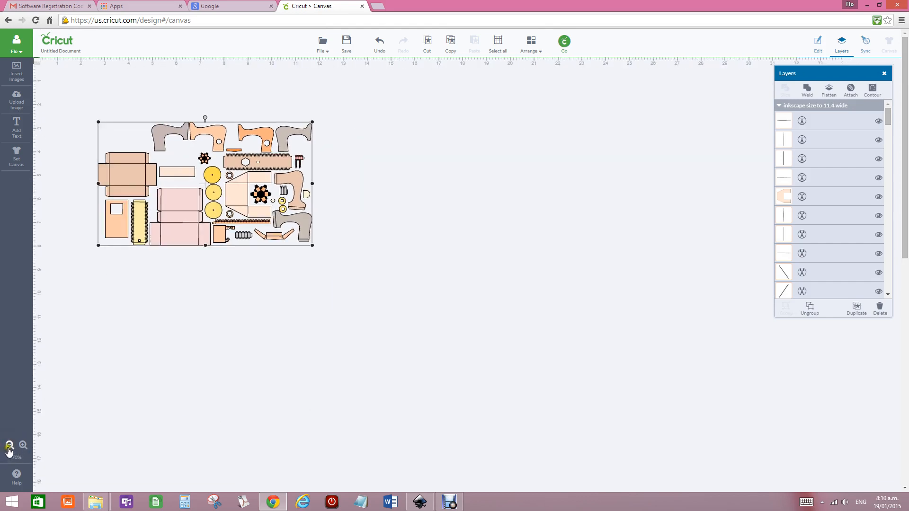
pyautogui.click(9, 446)
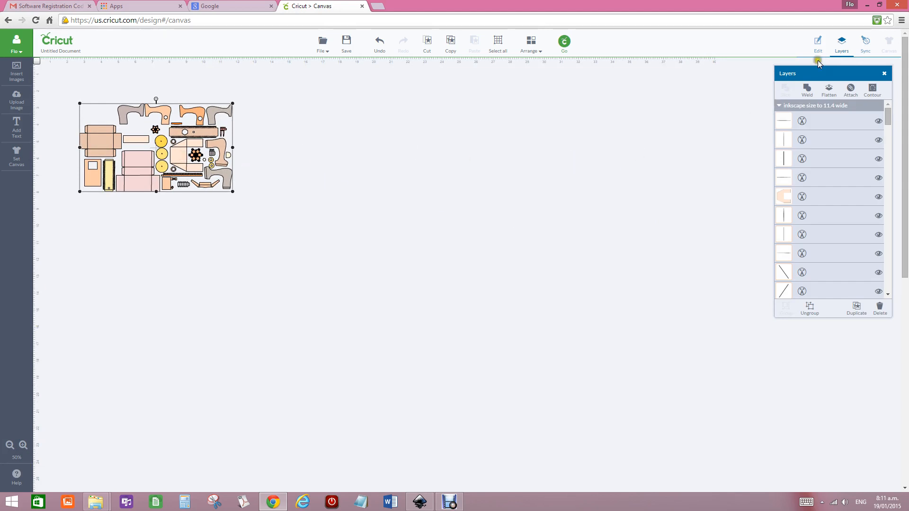
pyautogui.click(817, 43)
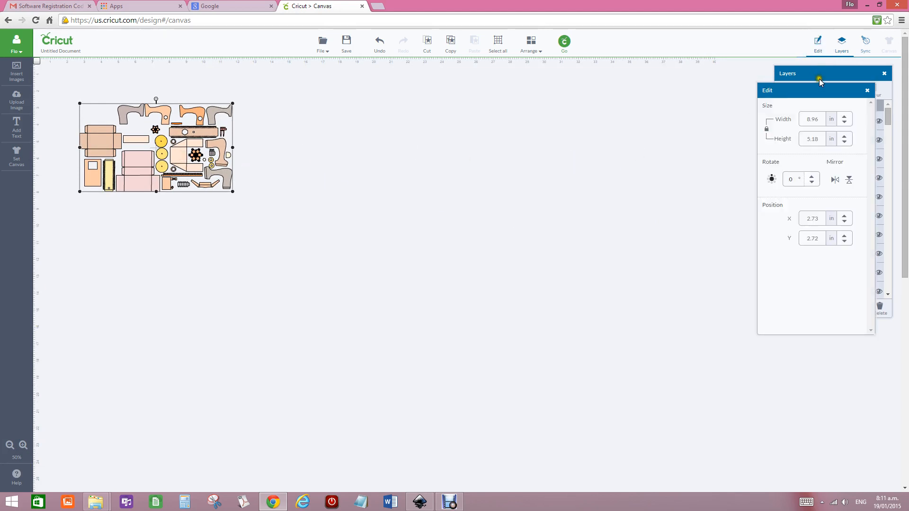
pyautogui.moveTo(820, 121); pyautogui.dragTo(792, 118)
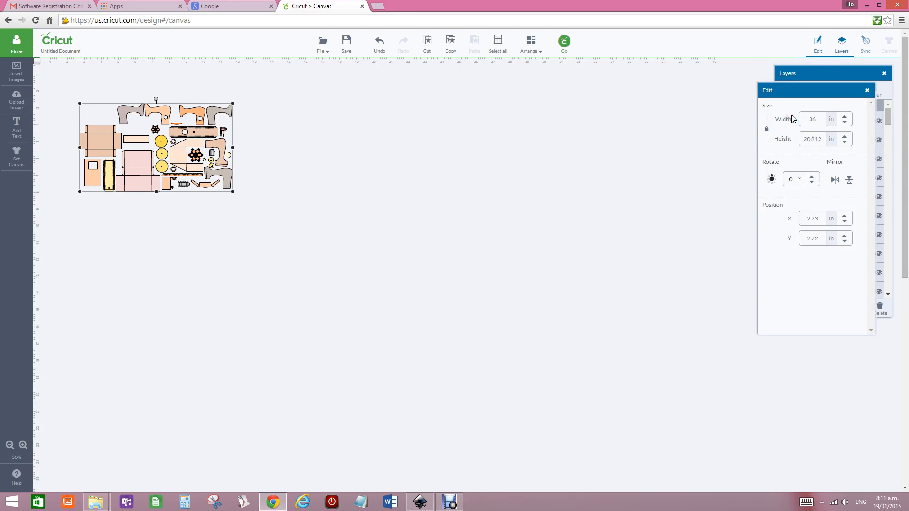
pyautogui.write('36')
pyautogui.press('Return')
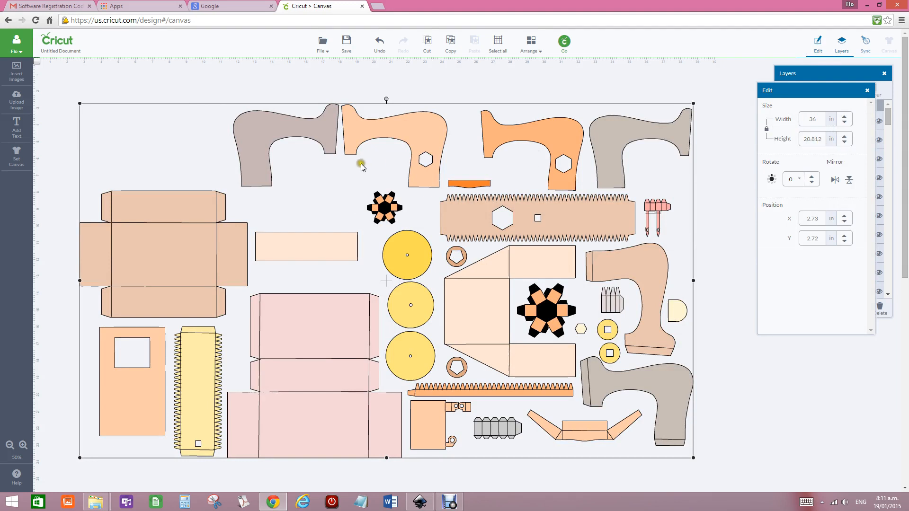
# Move the enlarged template to about X 1 in, Y 0.74 in and ungroup it into separate pieces
pyautogui.moveTo(325, 209); pyautogui.dragTo(347, 174)
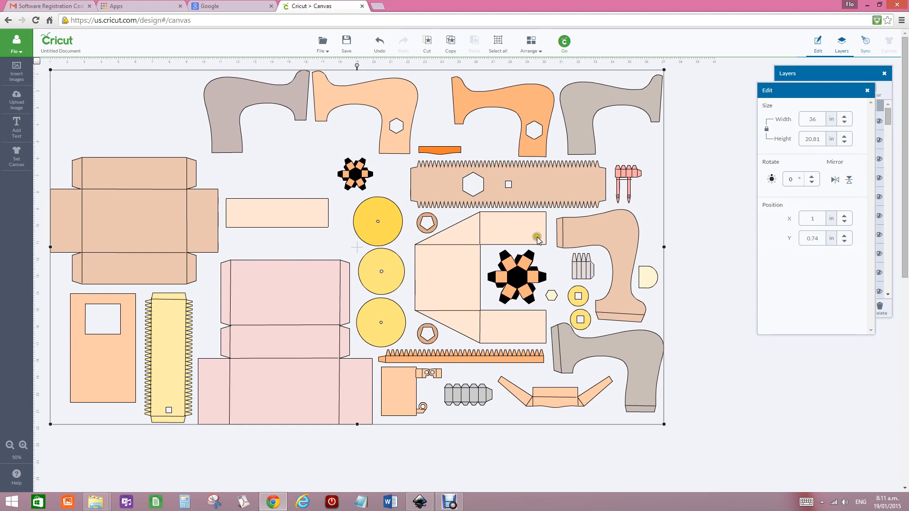
pyautogui.rightClick(286, 154)
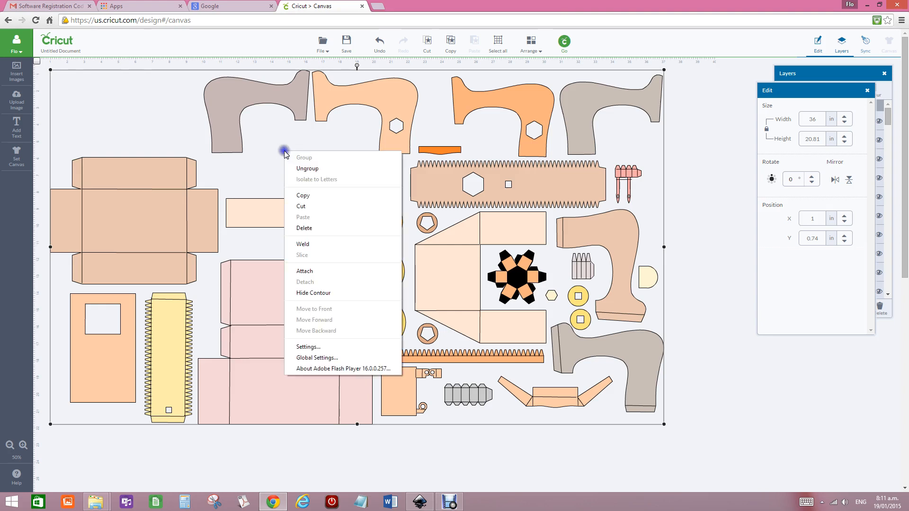
pyautogui.click(310, 169)
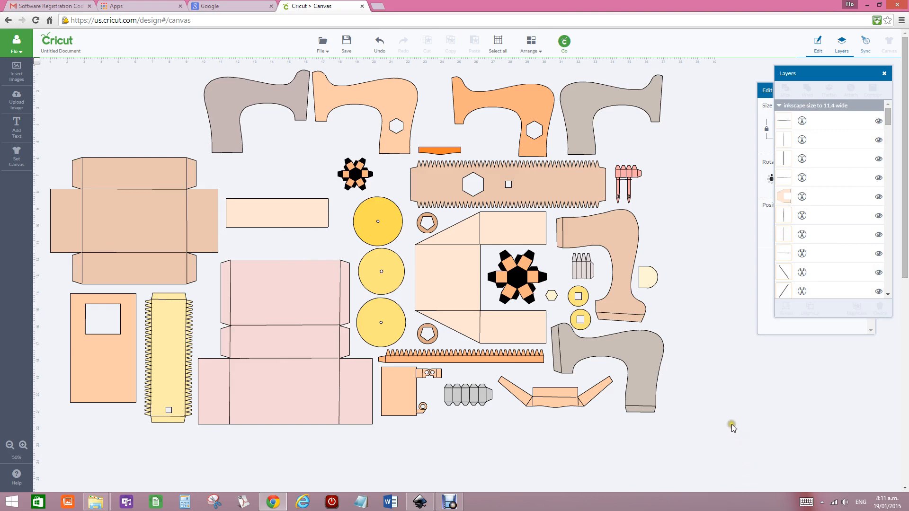
# Try moving the lower grey arm piece out of the layout, and undo the move
pyautogui.click(642, 359)
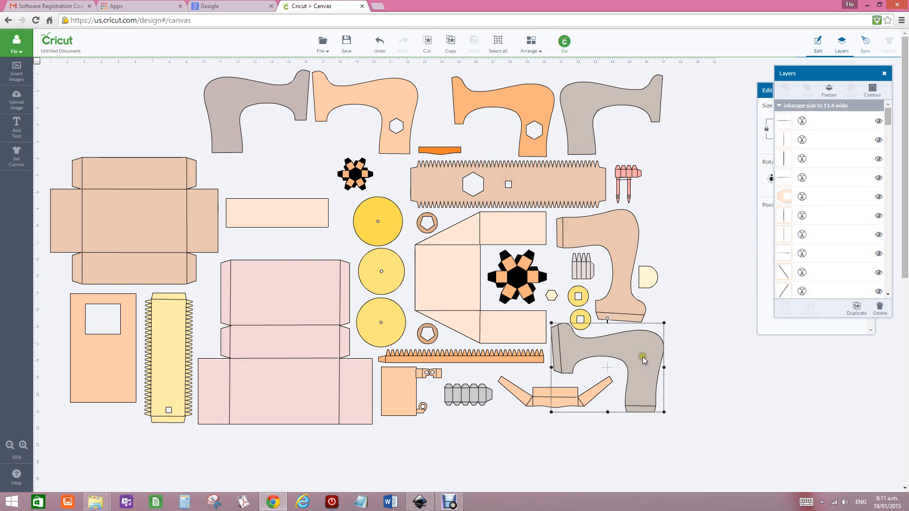
pyautogui.moveTo(642, 356); pyautogui.dragTo(766, 384)
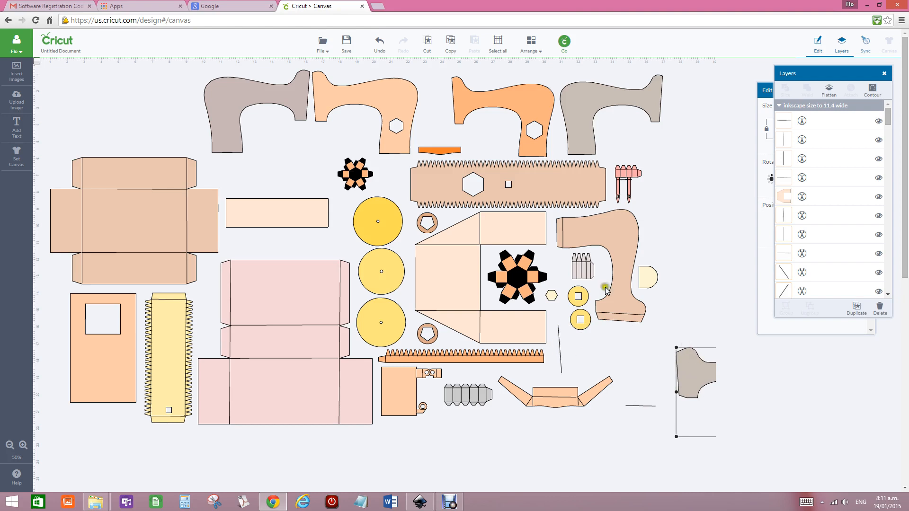
pyautogui.click(380, 43)
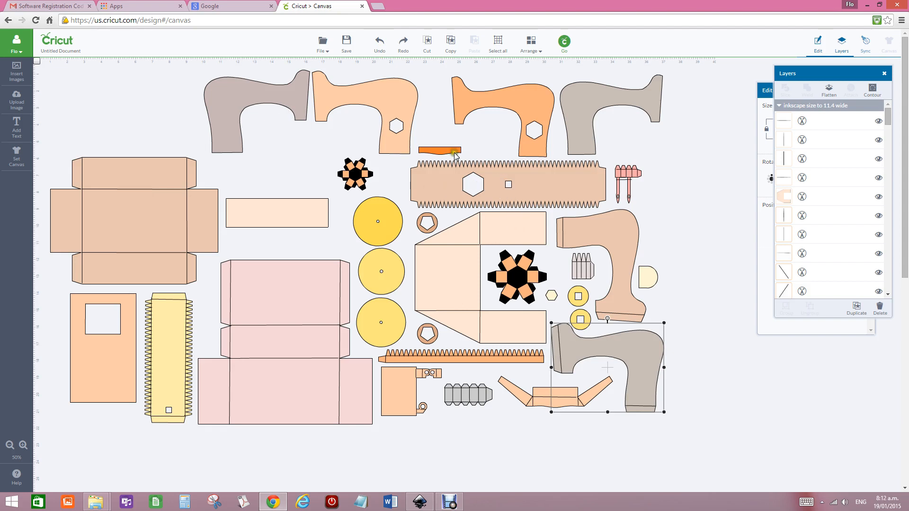
# Stack the four upper arm pieces and the small orange strip together in the canvas's upper-left corner
pyautogui.click(227, 98)
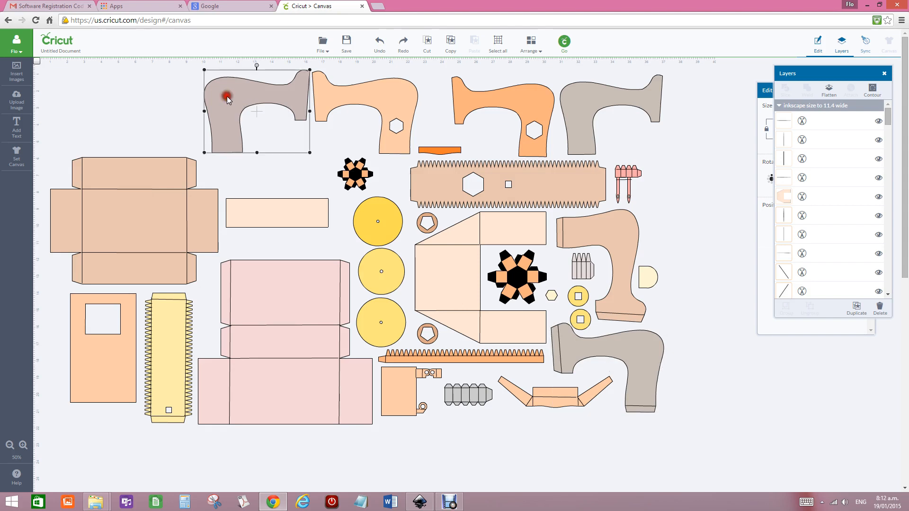
pyautogui.moveTo(229, 95); pyautogui.dragTo(90, 75)
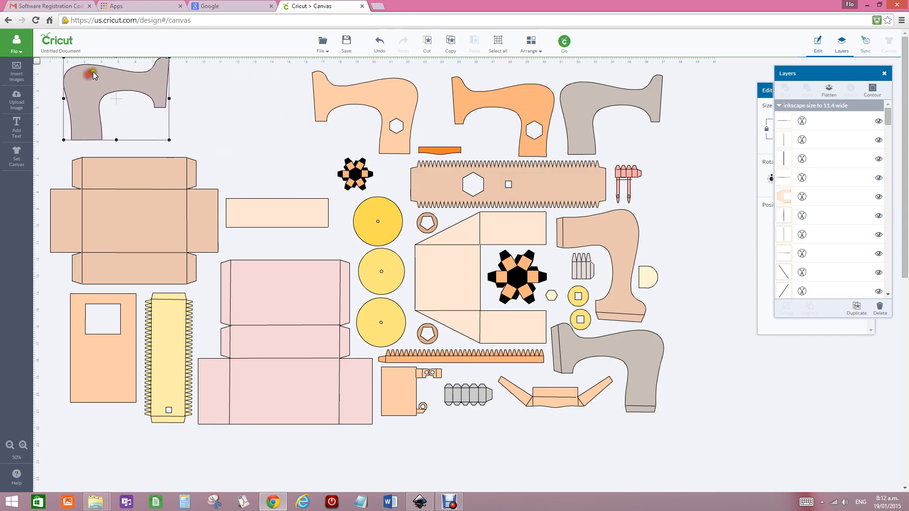
pyautogui.click(397, 105)
pyautogui.moveTo(396, 105); pyautogui.dragTo(183, 66)
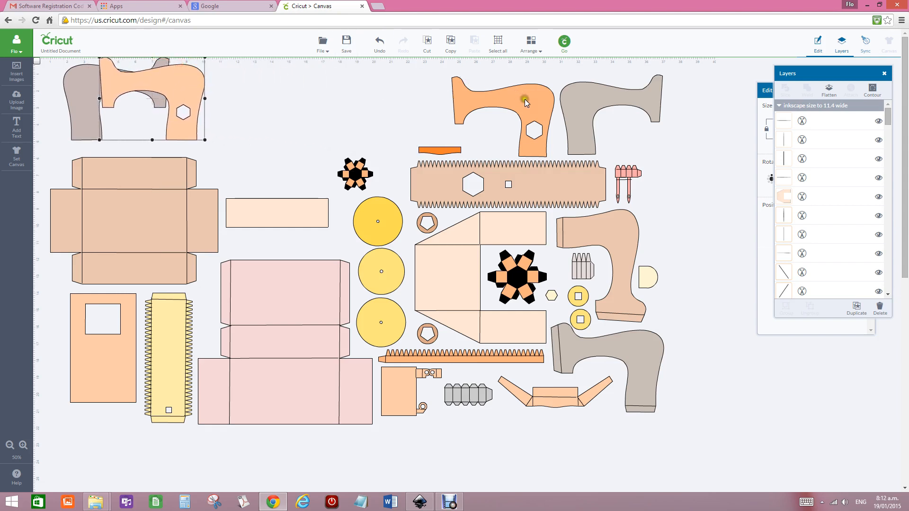
pyautogui.moveTo(521, 99); pyautogui.dragTo(220, 89)
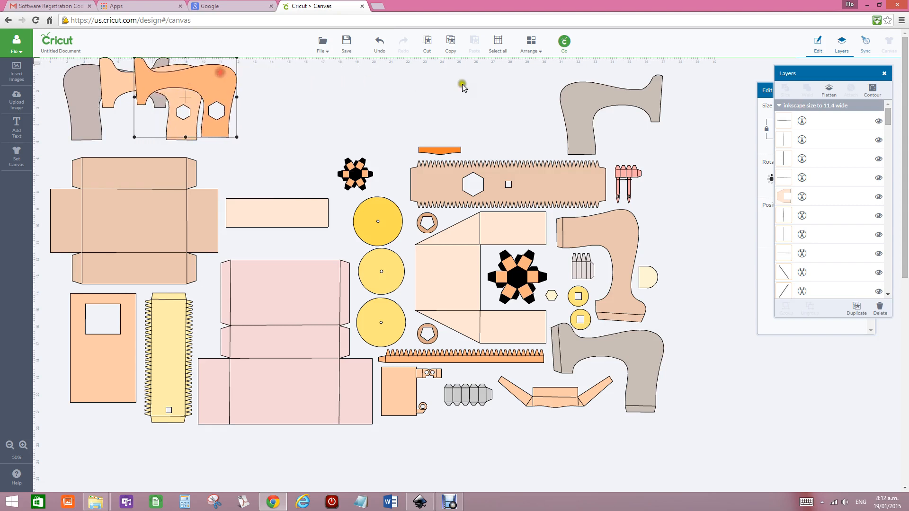
pyautogui.moveTo(580, 117); pyautogui.dragTo(197, 86)
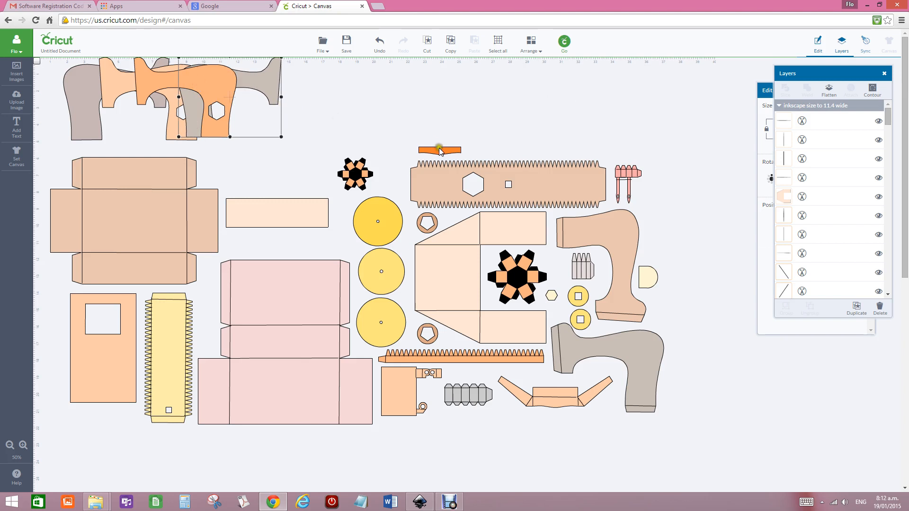
pyautogui.moveTo(438, 150); pyautogui.dragTo(249, 81)
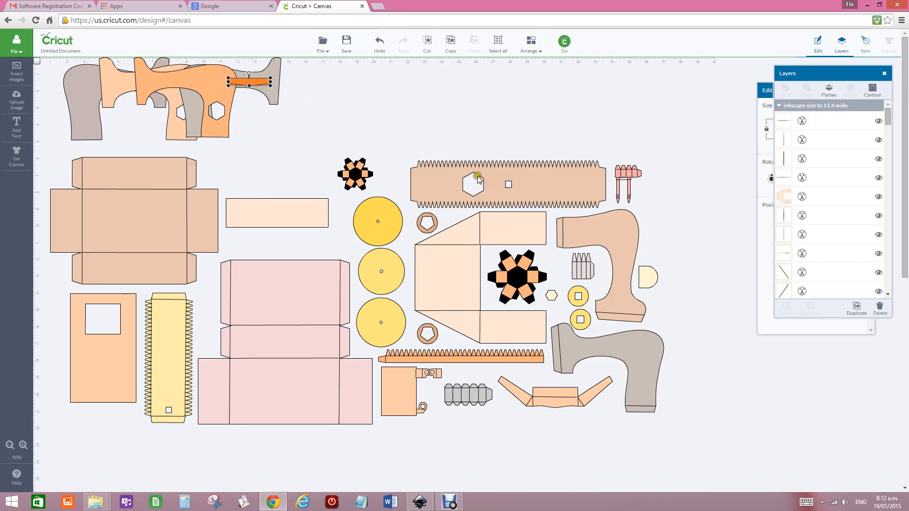
# Move the long toothed strip with the hexagonal hole up into the cleared space at the canvas's upper edge
pyautogui.click(551, 186)
pyautogui.moveTo(551, 185); pyautogui.dragTo(538, 110)
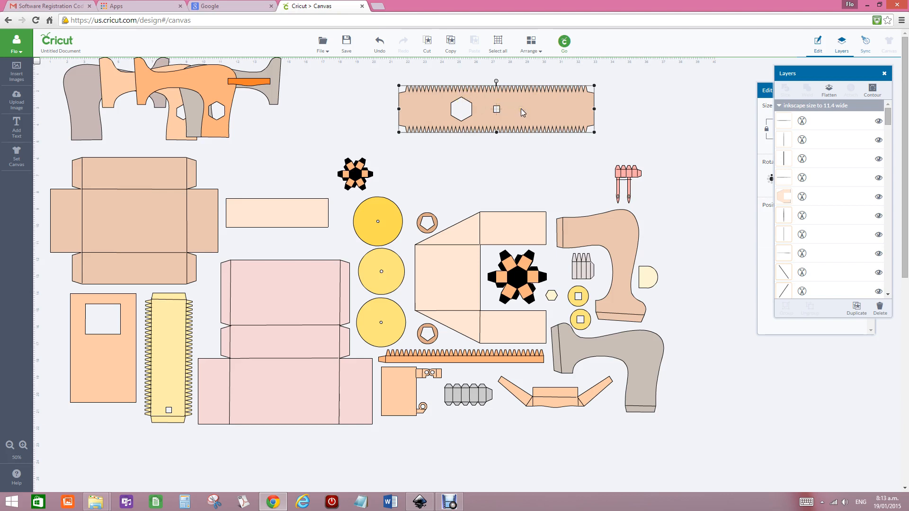
pyautogui.moveTo(530, 111); pyautogui.dragTo(524, 106)
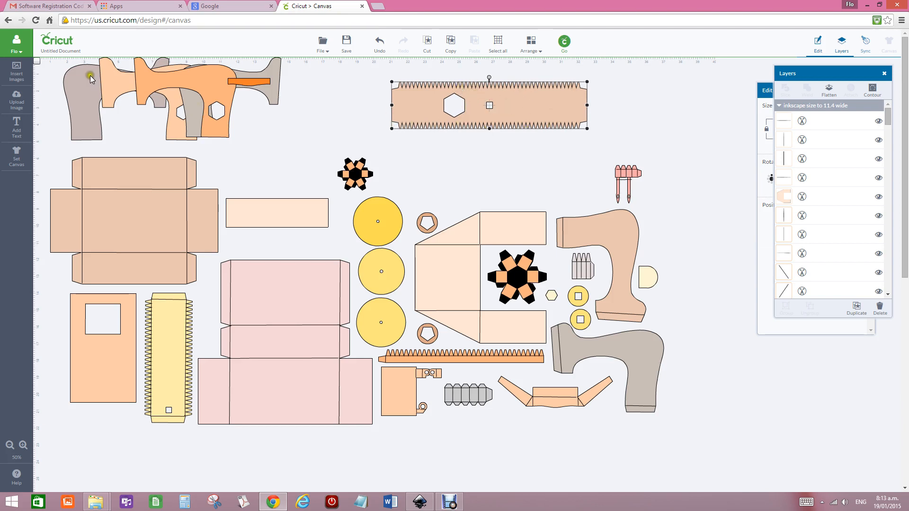
# Search the image library for "score" and insert the free Score Line image
pyautogui.click(16, 73)
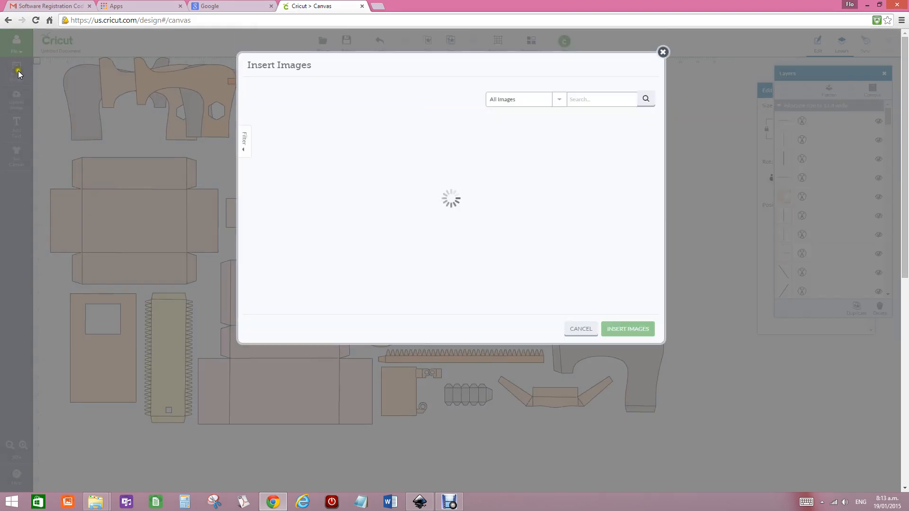
pyautogui.click(579, 98)
pyautogui.write('score')
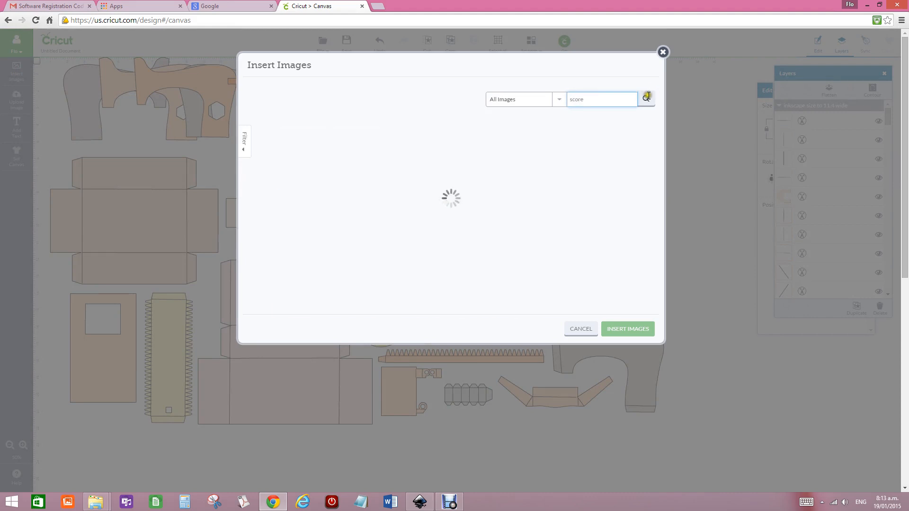
pyautogui.click(645, 96)
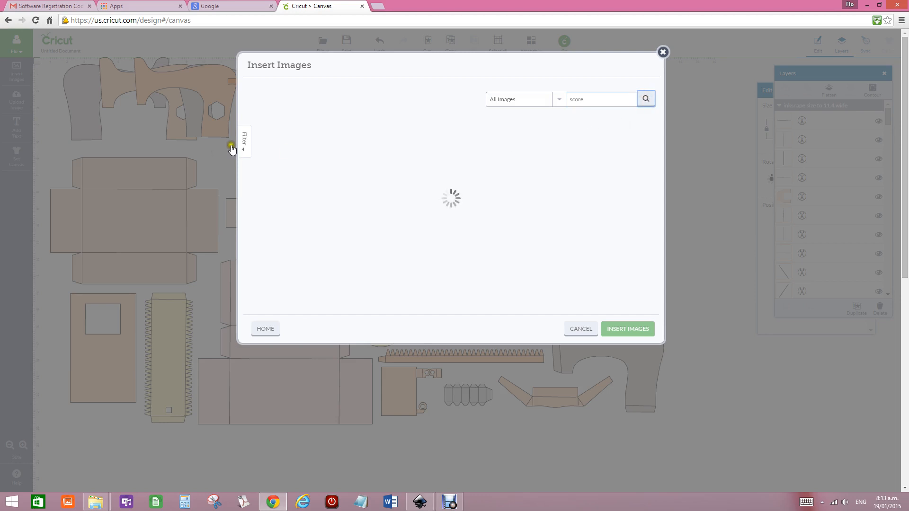
pyautogui.click(298, 154)
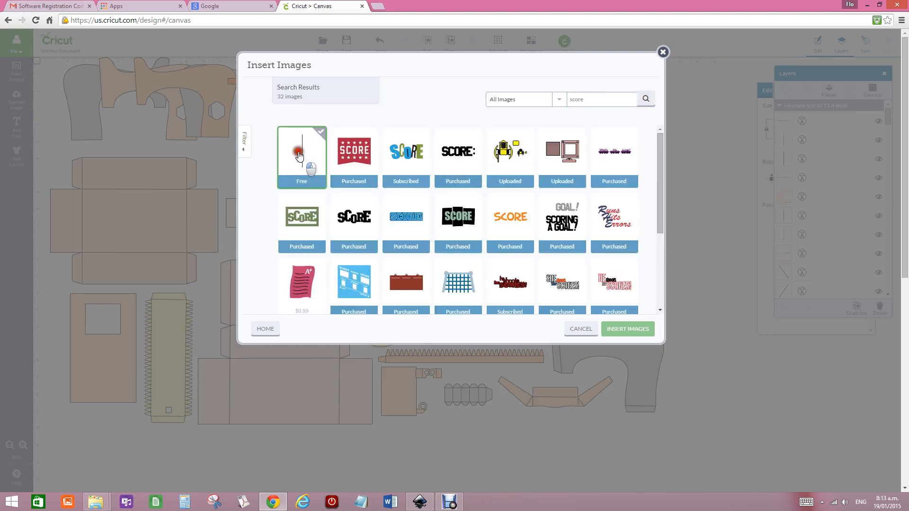
pyautogui.click(634, 328)
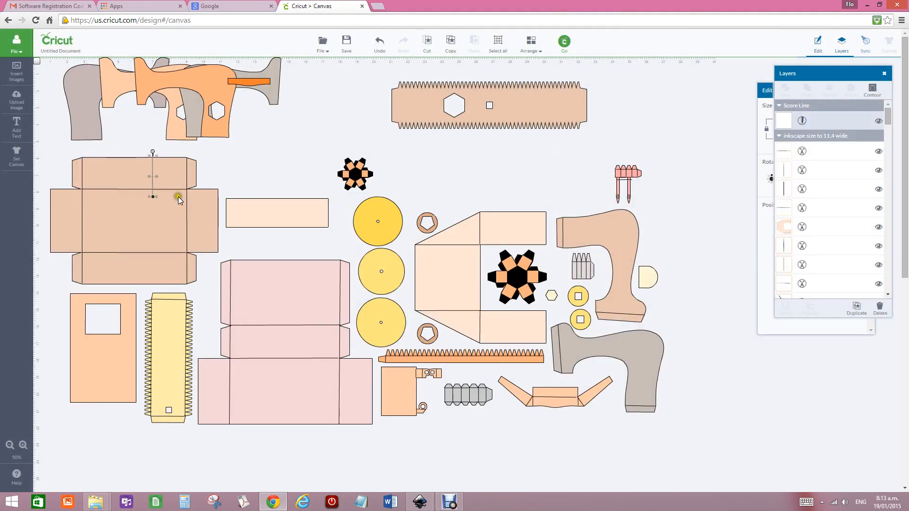
# Place the score line on the toothed strip's right end fold and a duplicate on its left end fold
pyautogui.moveTo(152, 172); pyautogui.dragTo(583, 123)
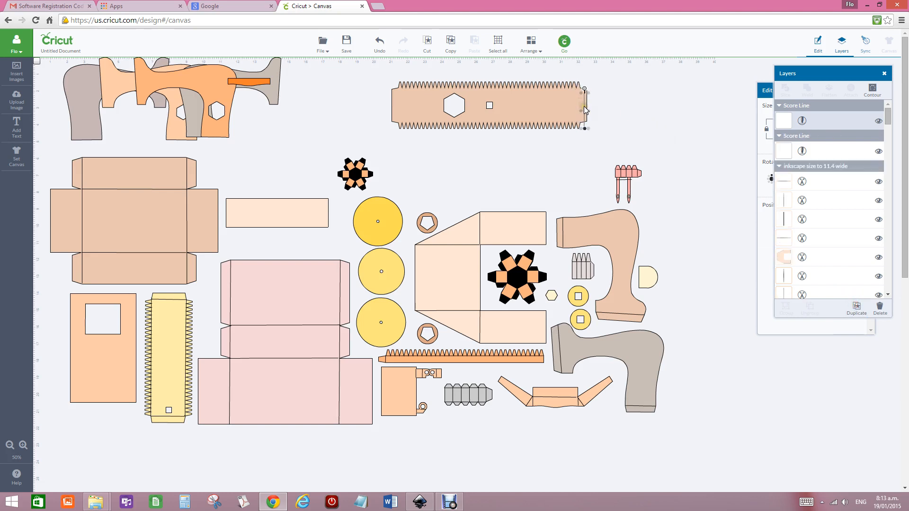
pyautogui.moveTo(584, 106); pyautogui.dragTo(396, 101)
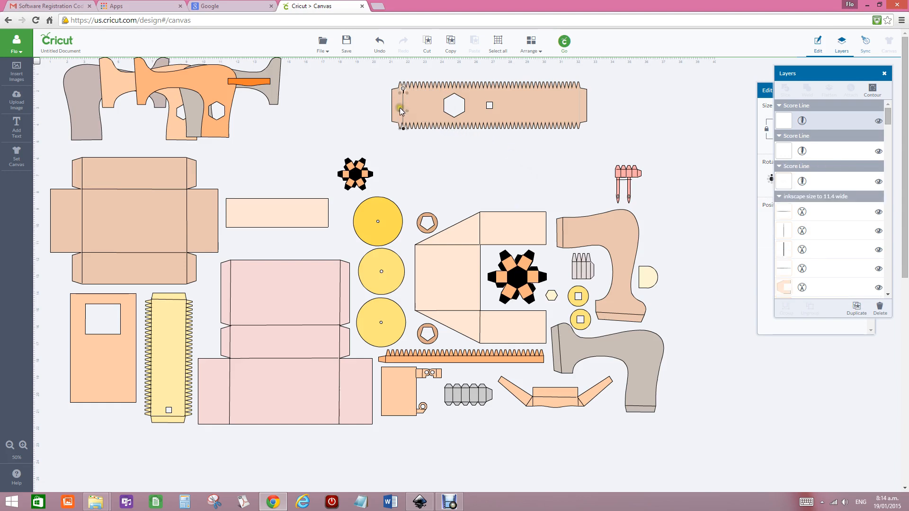
# Turn another score line copy horizontal, stretch it to the strip's length and place it along the base of the upper teeth
pyautogui.moveTo(403, 110); pyautogui.dragTo(447, 164)
pyautogui.moveTo(445, 143); pyautogui.dragTo(465, 171)
pyautogui.click(454, 166)
pyautogui.moveTo(436, 163)
pyautogui.mouseDown()
pyautogui.moveTo(437, 153)
pyautogui.moveTo(555, 91)
pyautogui.moveTo(395, 79)
pyautogui.mouseUp()
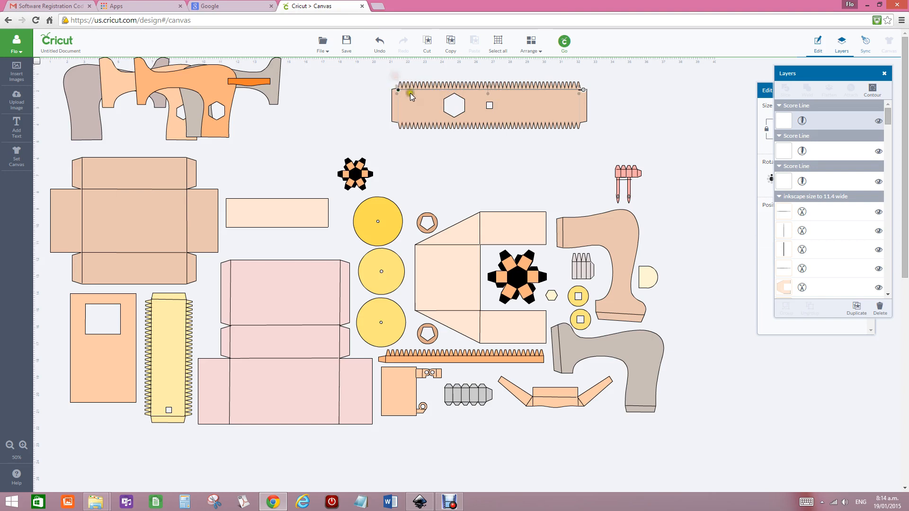
# Duplicate the long score line onto the base of the lower teeth, and attach all four score lines to the strip
pyautogui.click(848, 308)
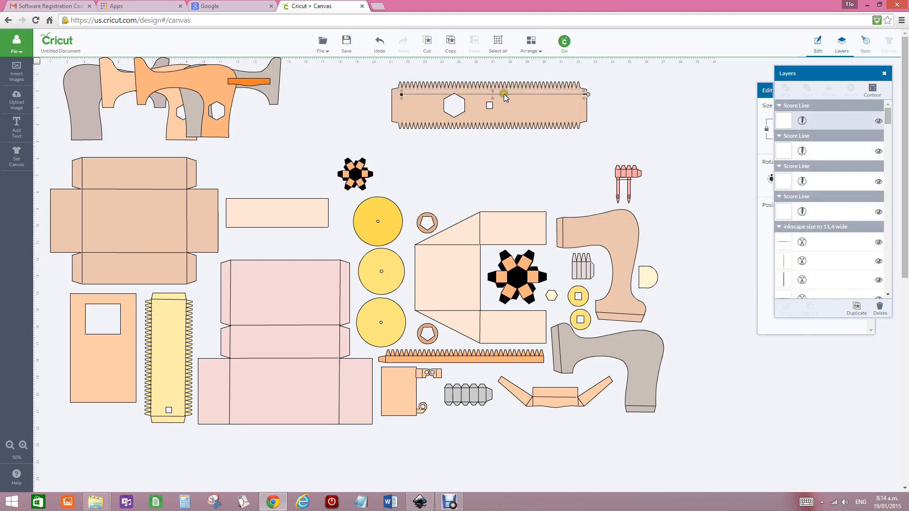
pyautogui.moveTo(504, 92); pyautogui.dragTo(501, 118)
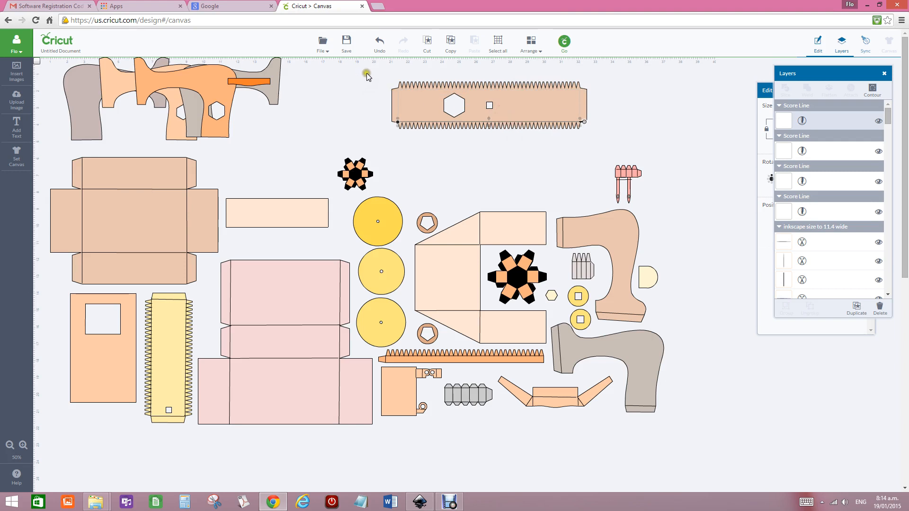
pyautogui.moveTo(367, 72); pyautogui.dragTo(619, 141)
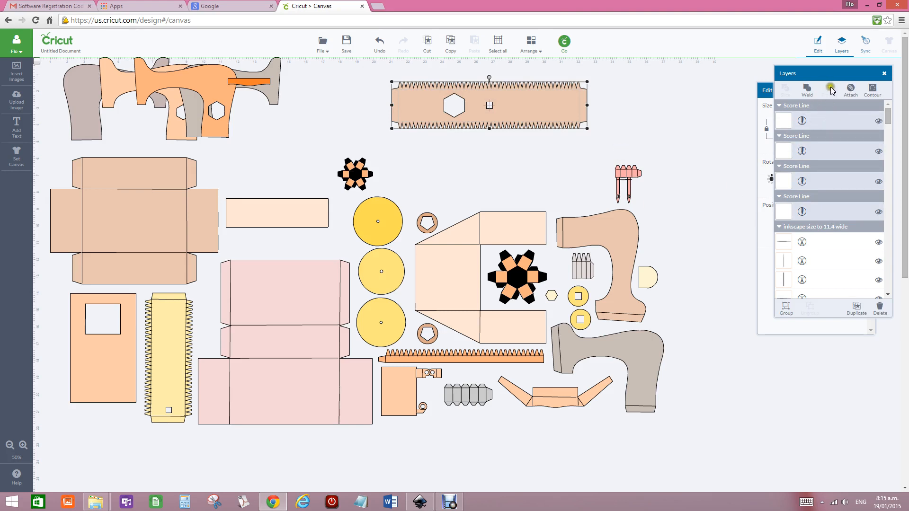
pyautogui.click(850, 89)
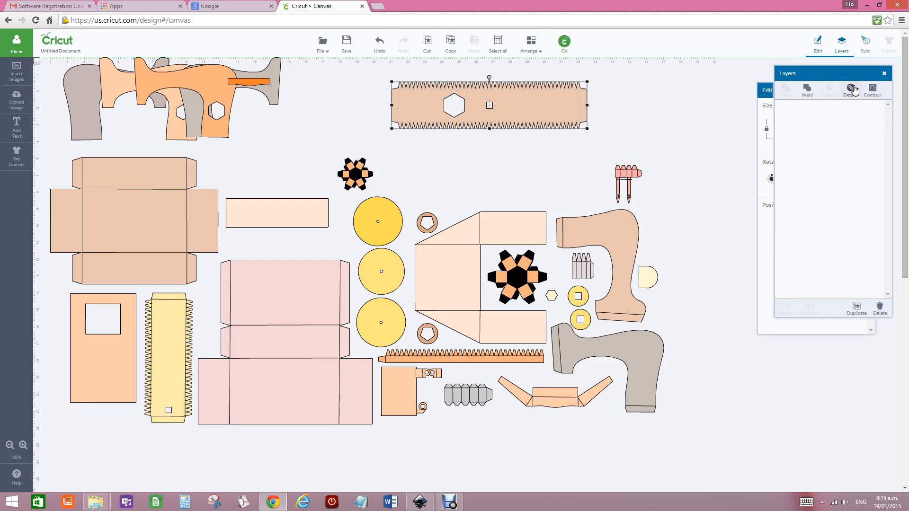
# Move the long toothed strip with its attached score lines up beside the overlapping arm-shaped pieces
pyautogui.click(853, 89)
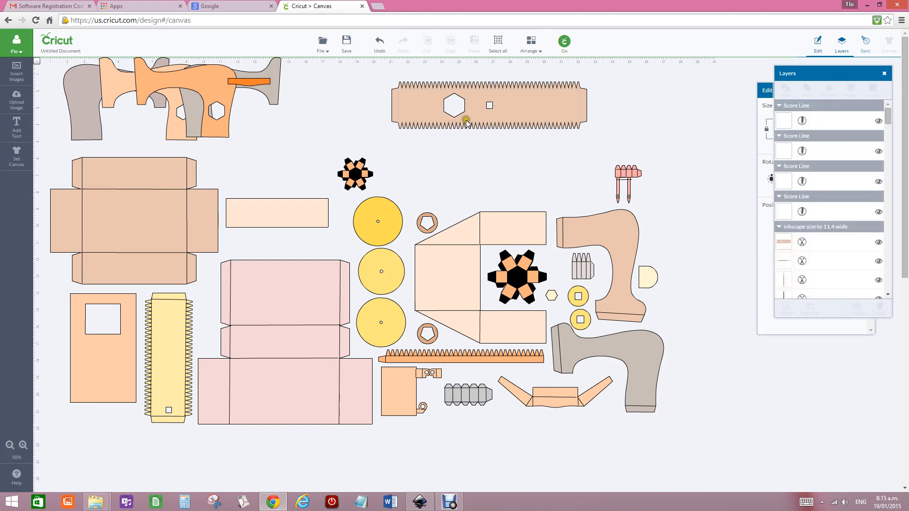
pyautogui.click(529, 116)
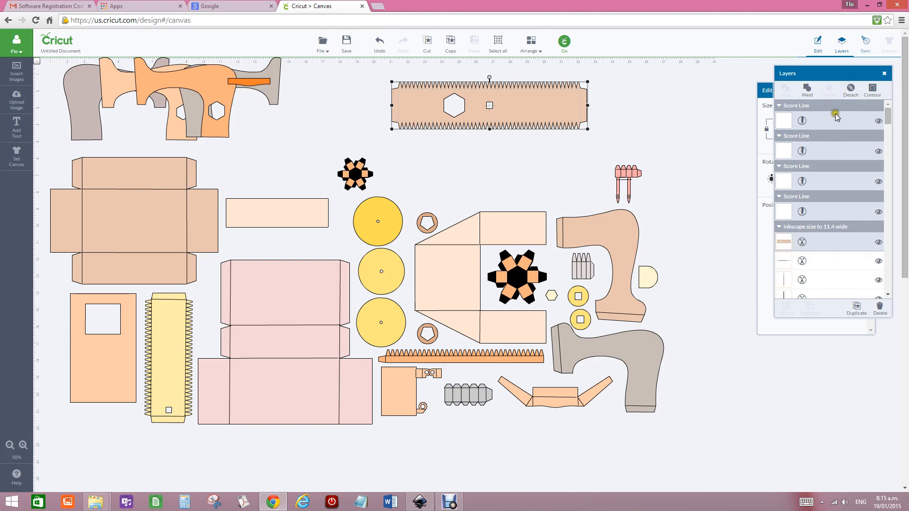
pyautogui.moveTo(496, 106); pyautogui.dragTo(399, 93)
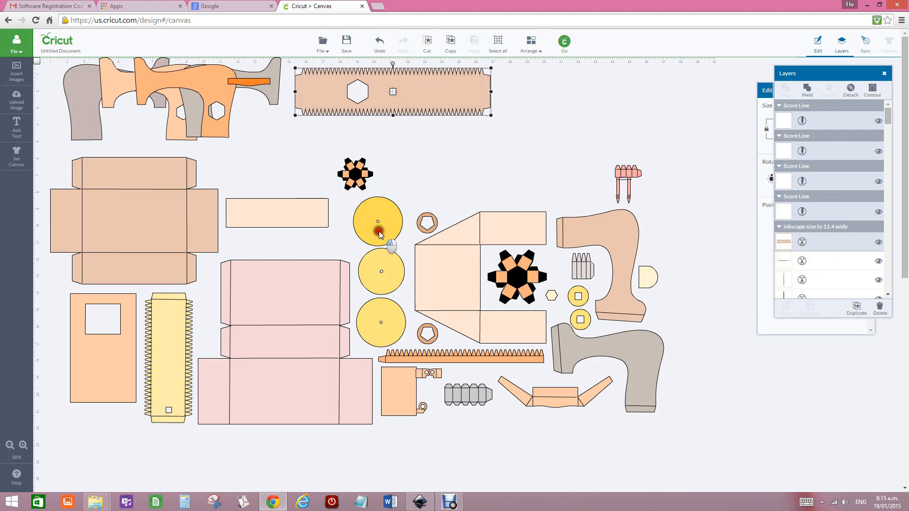
# Move the three large yellow discs up to the toothed strip with the other finished pieces
pyautogui.moveTo(386, 232); pyautogui.dragTo(534, 106)
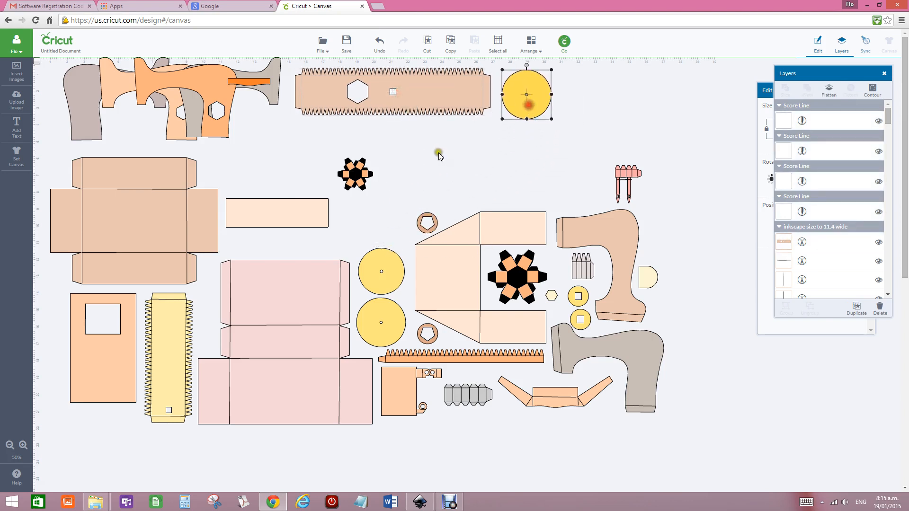
pyautogui.moveTo(386, 279); pyautogui.dragTo(480, 110)
pyautogui.moveTo(391, 316); pyautogui.dragTo(445, 86)
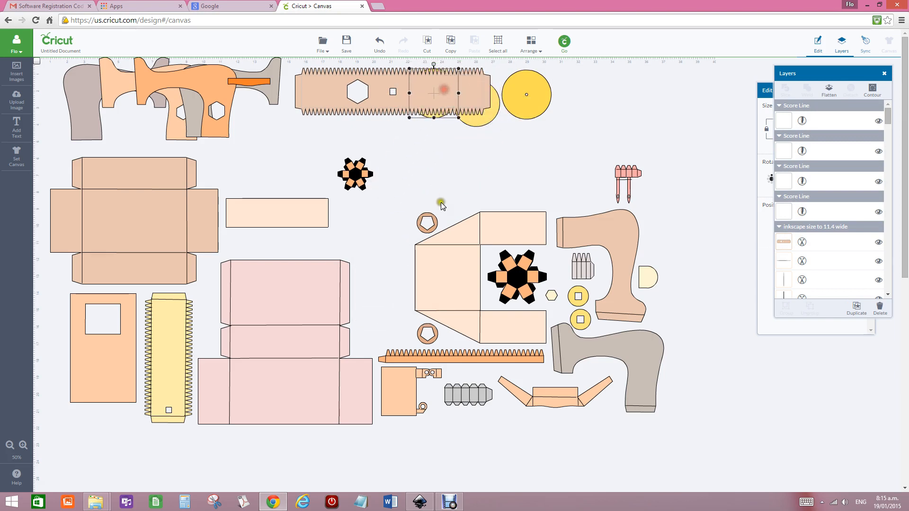
pyautogui.moveTo(432, 221); pyautogui.dragTo(434, 217)
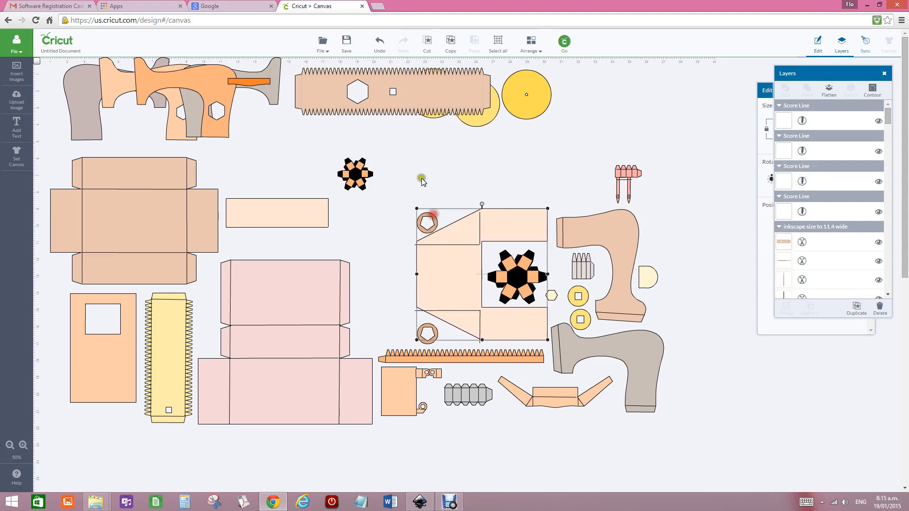
pyautogui.click(380, 40)
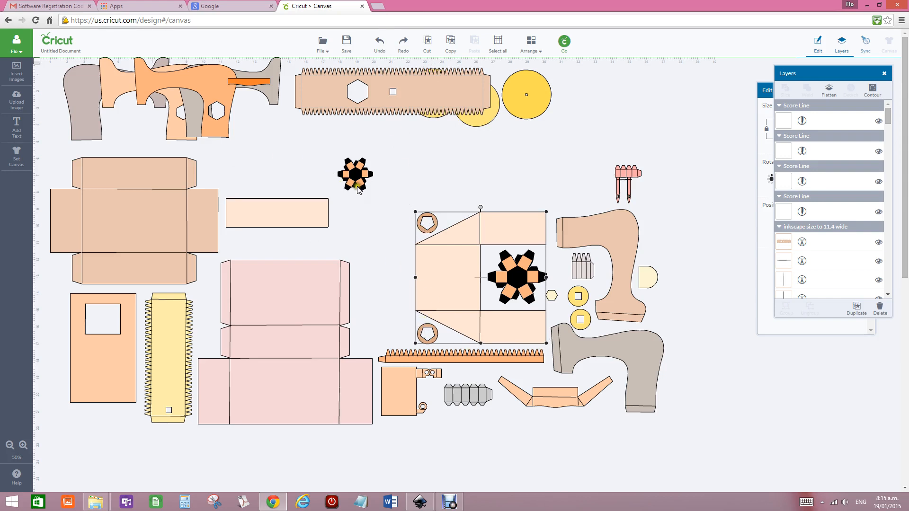
# Move the cream rectangle, the half-round piece, the panel with the square cut-out and the small hexagon up among the finished pieces
pyautogui.moveTo(288, 219); pyautogui.dragTo(292, 118)
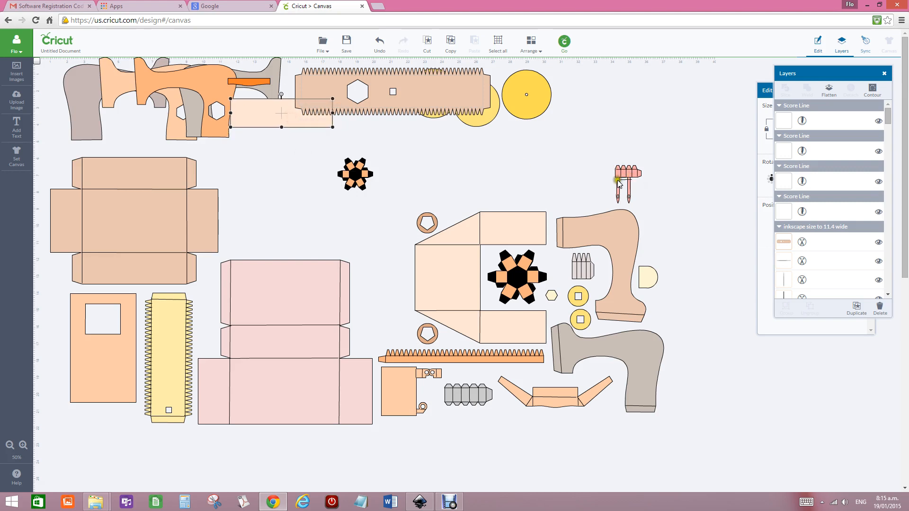
pyautogui.click(652, 281)
pyautogui.moveTo(656, 284); pyautogui.dragTo(342, 119)
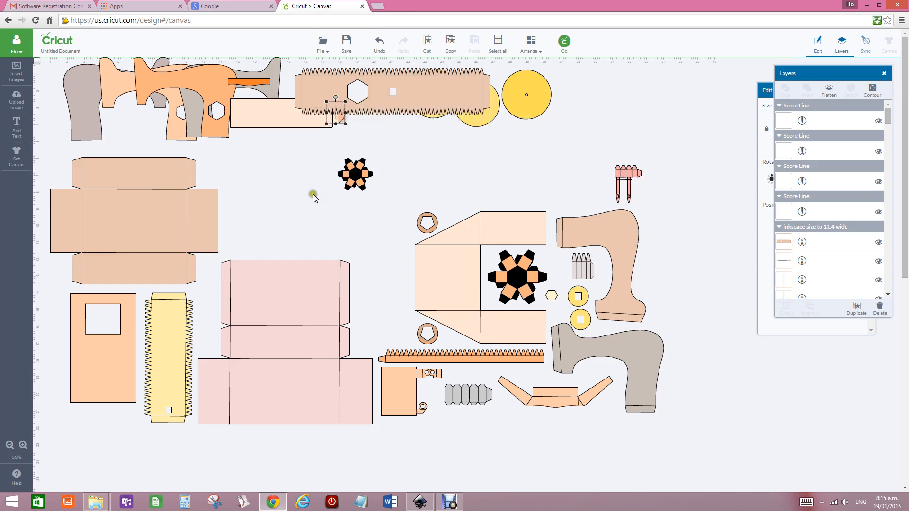
pyautogui.moveTo(83, 360); pyautogui.dragTo(244, 128)
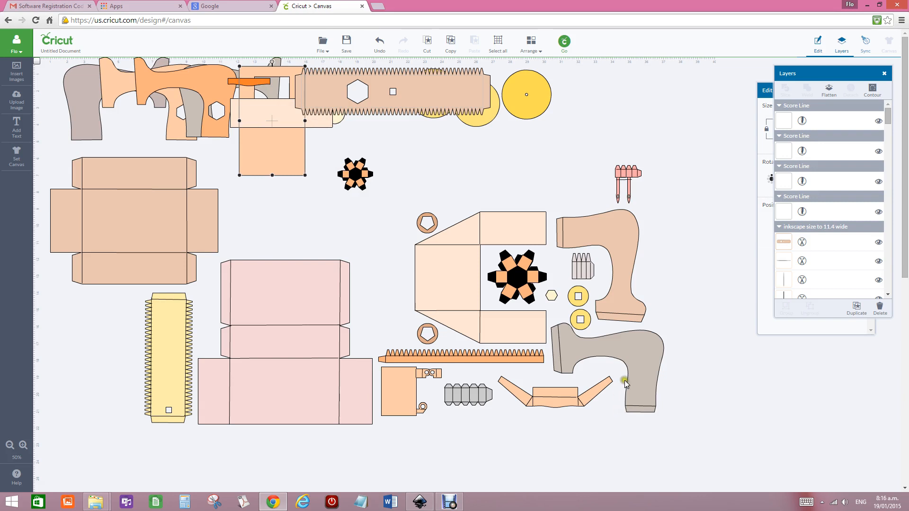
pyautogui.click(548, 297)
pyautogui.moveTo(548, 298); pyautogui.dragTo(507, 121)
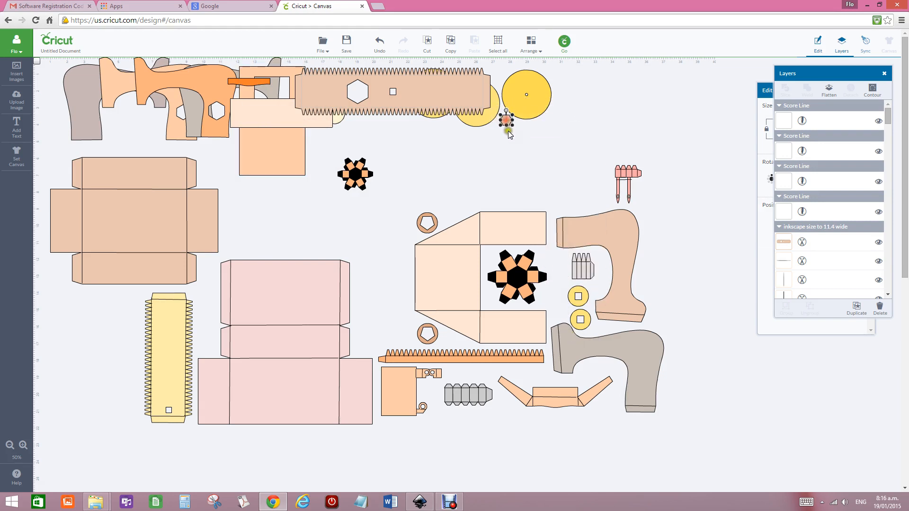
pyautogui.click(581, 304)
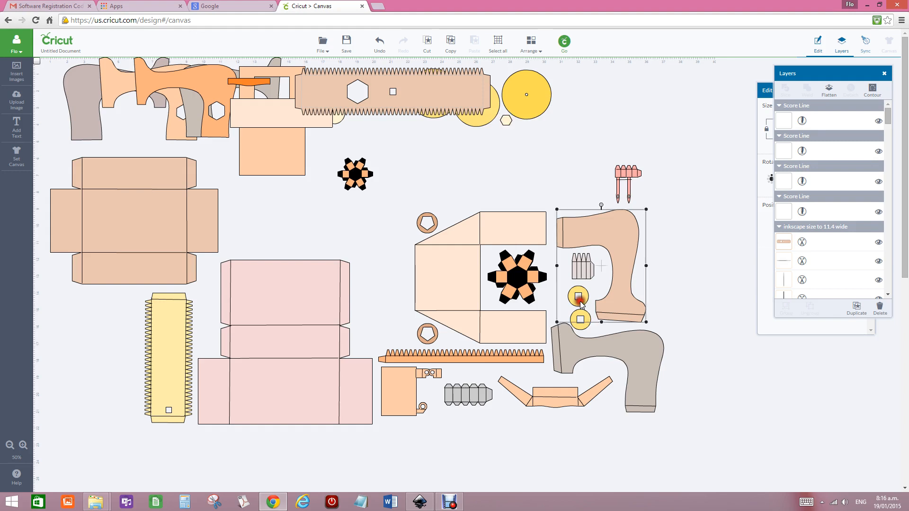
pyautogui.click(582, 326)
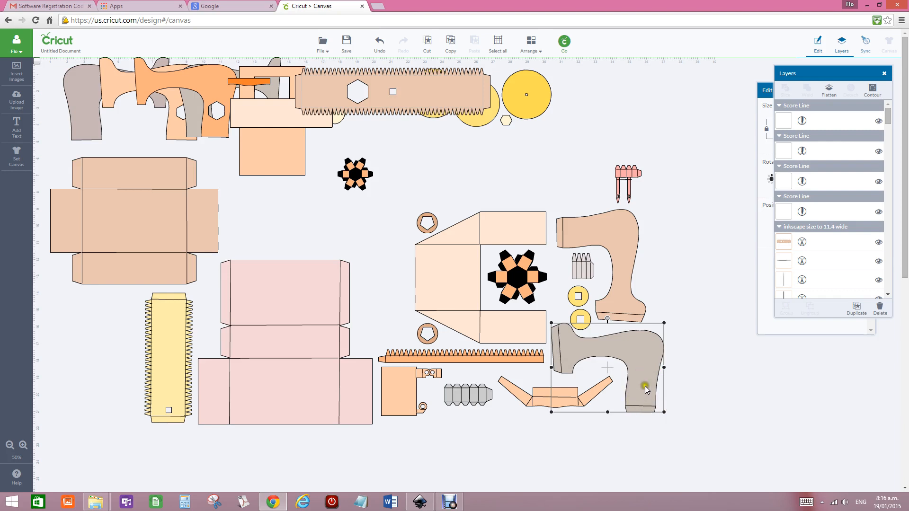
pyautogui.click(535, 399)
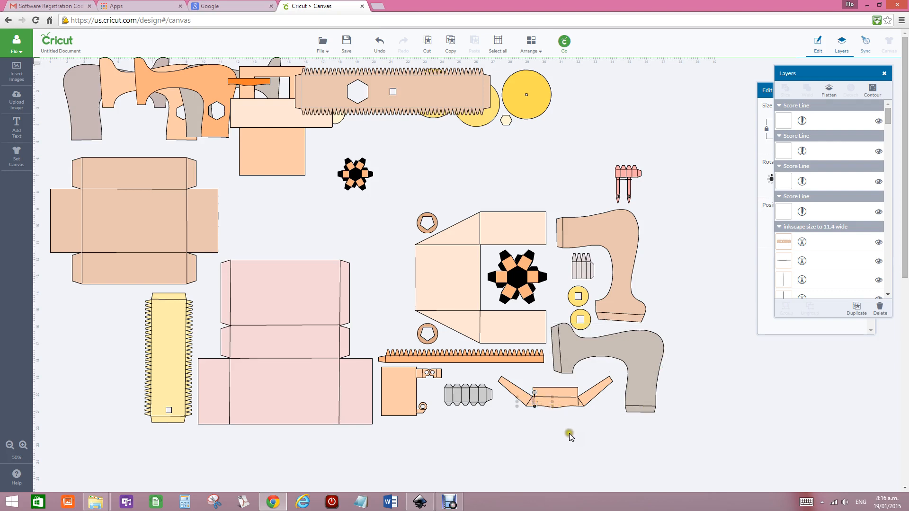
pyautogui.click(539, 442)
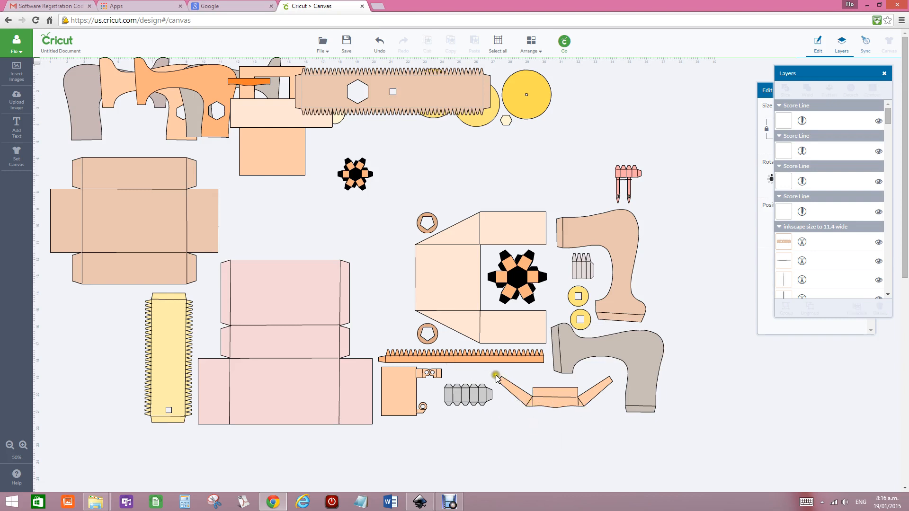
# Select the winged orange bracket's parts and change its two vertical fold lines and its horizontal fold line to score lines
pyautogui.moveTo(496, 374); pyautogui.dragTo(615, 418)
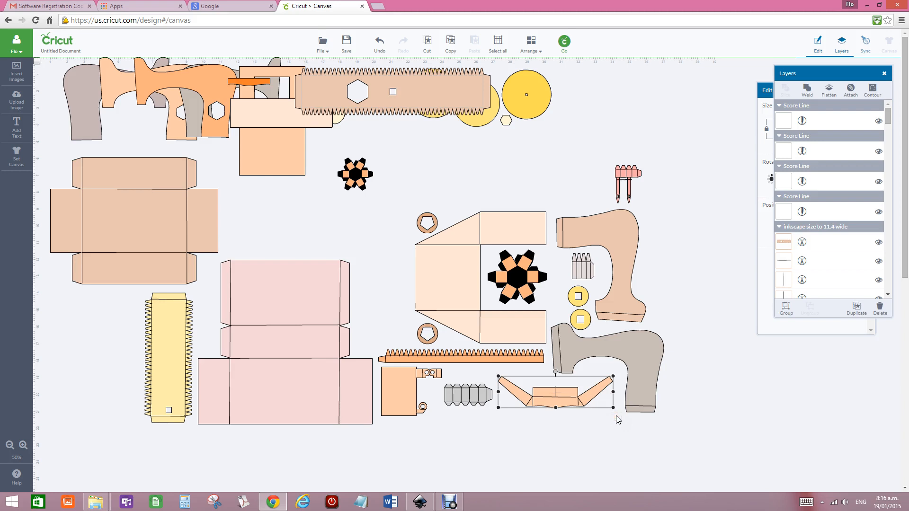
pyautogui.moveTo(615, 416); pyautogui.dragTo(594, 412)
pyautogui.moveTo(886, 117); pyautogui.dragTo(887, 137)
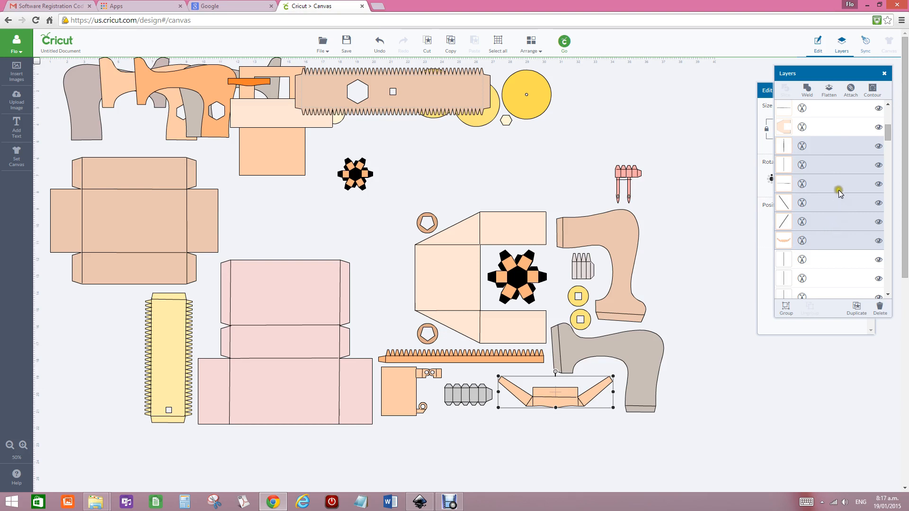
pyautogui.click(786, 147)
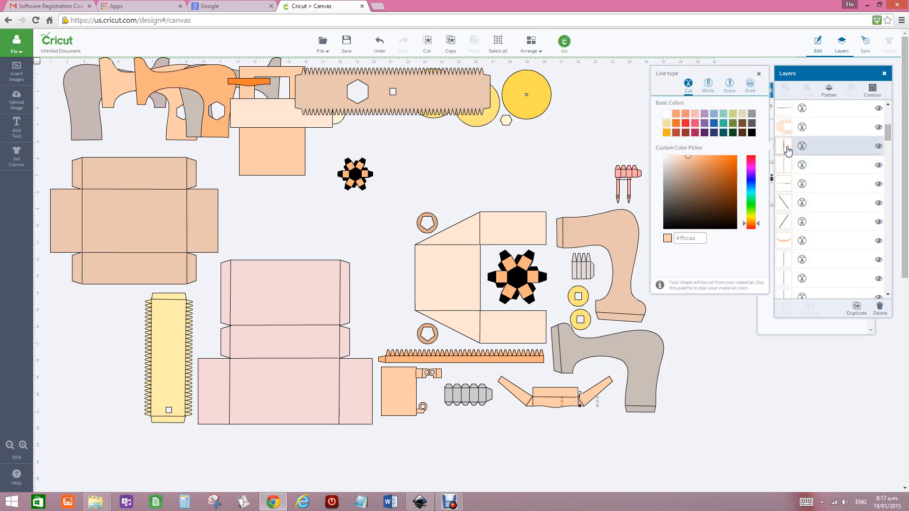
pyautogui.click(729, 85)
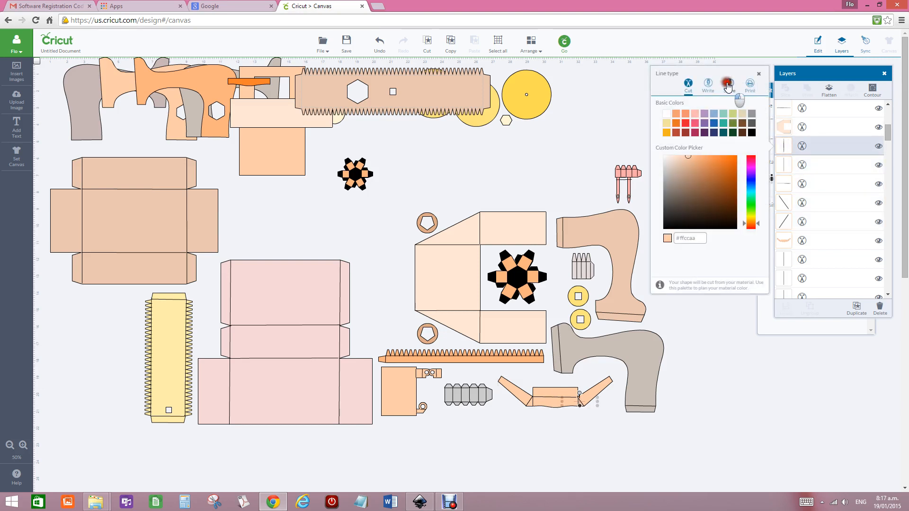
pyautogui.click(785, 167)
pyautogui.click(728, 81)
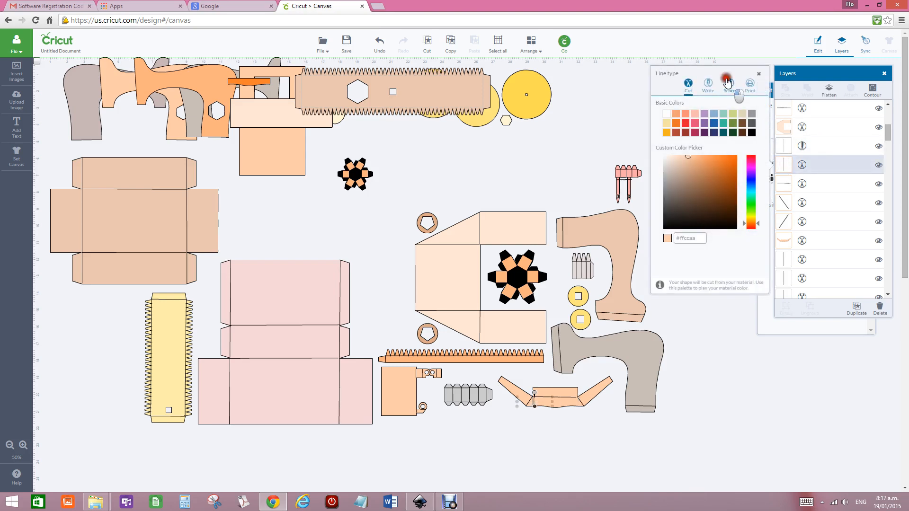
pyautogui.click(785, 184)
pyautogui.click(728, 94)
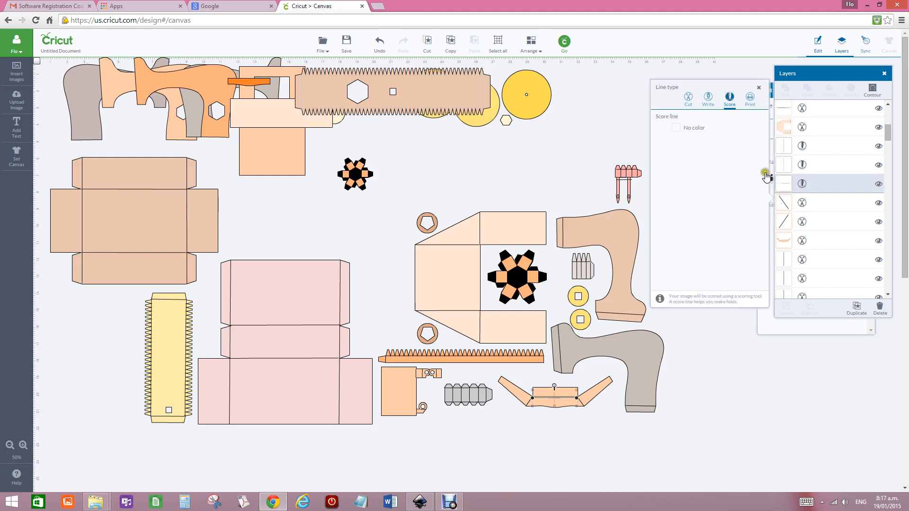
# Change the winged bracket's two diagonal fold lines to score lines
pyautogui.click(784, 203)
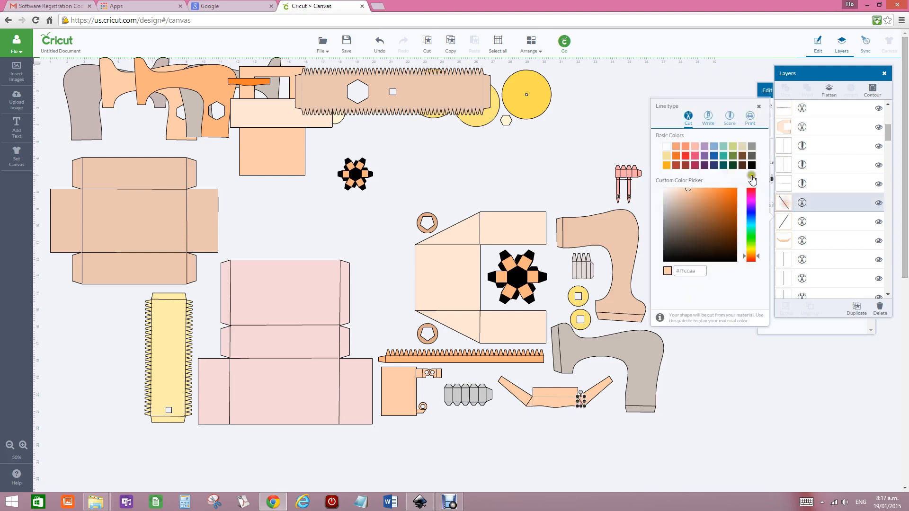
pyautogui.click(729, 116)
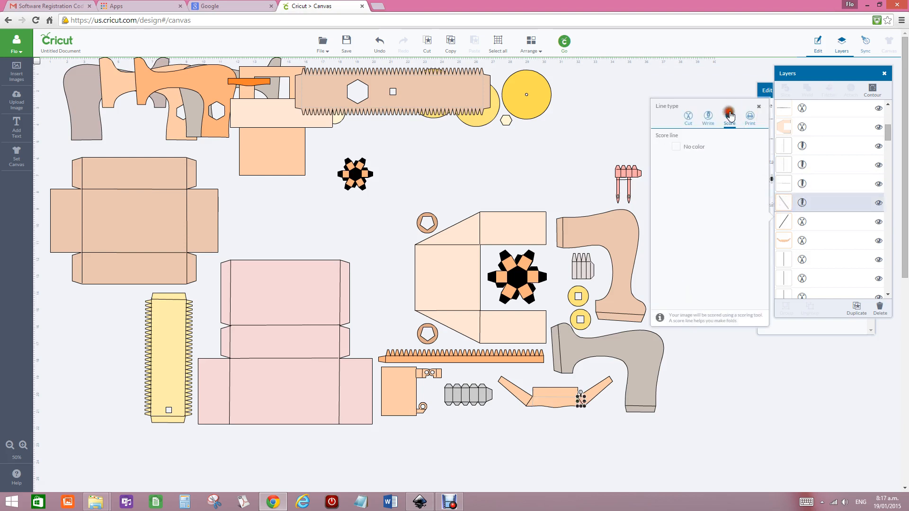
pyautogui.click(785, 221)
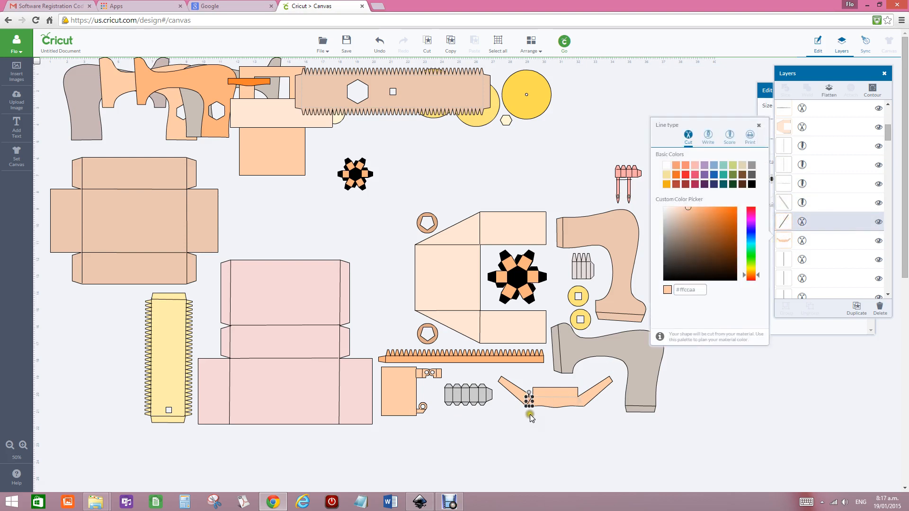
pyautogui.click(728, 135)
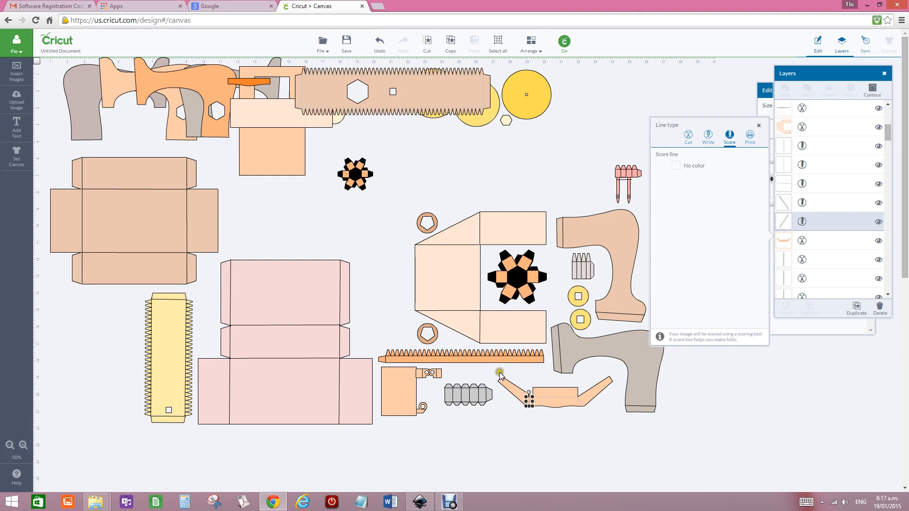
# Attach the score lines to the winged bracket and move it up beside the large yellow disc
pyautogui.moveTo(496, 372); pyautogui.dragTo(516, 393)
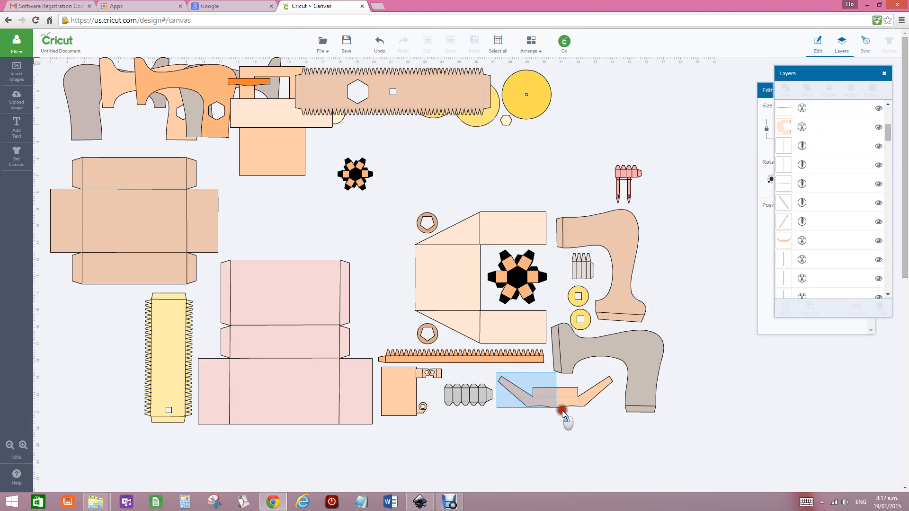
pyautogui.moveTo(563, 411); pyautogui.dragTo(617, 416)
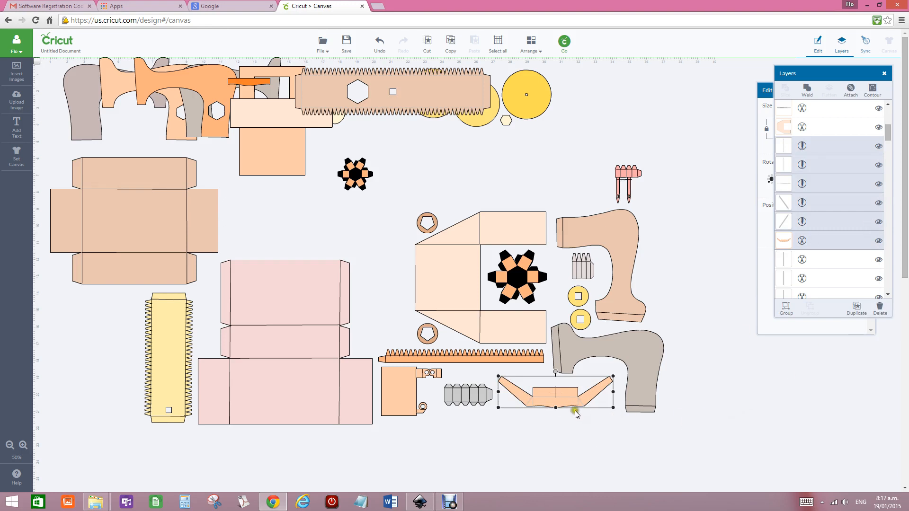
pyautogui.click(850, 90)
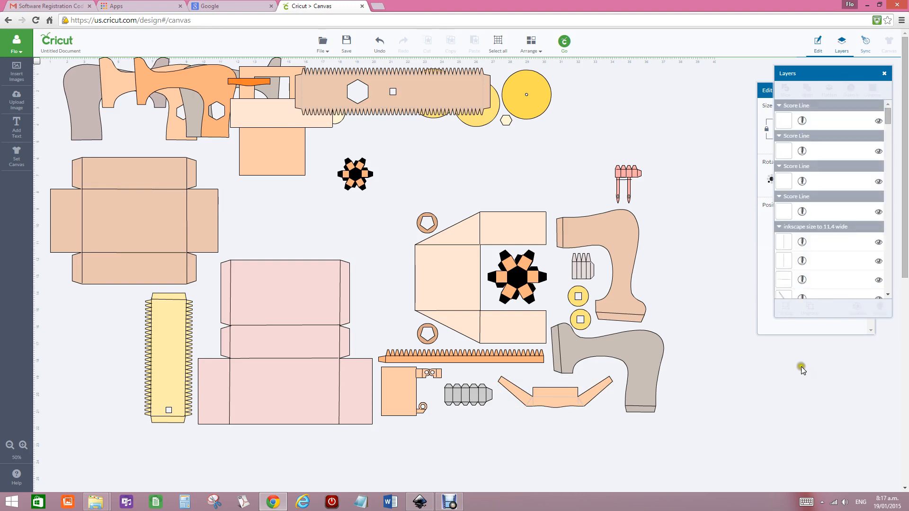
pyautogui.click(555, 400)
pyautogui.moveTo(549, 398); pyautogui.dragTo(604, 100)
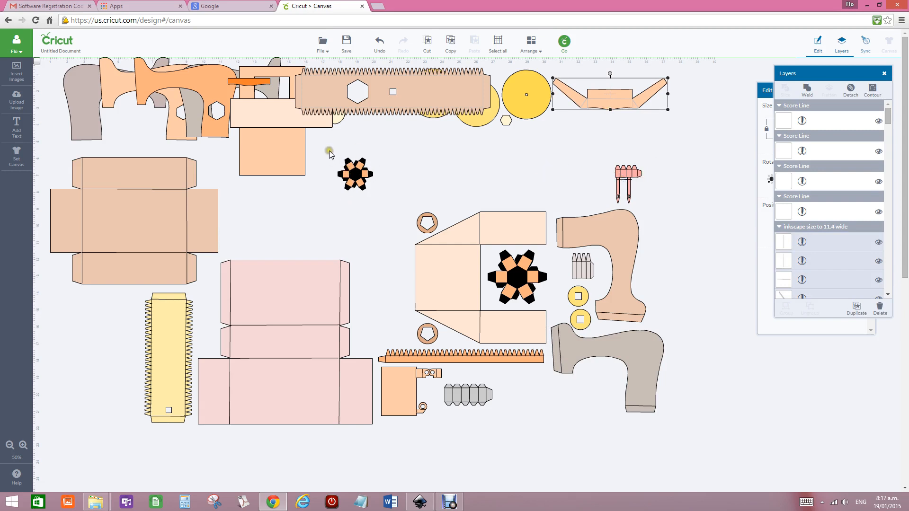
# Group the small black-and-orange hexagonal flower piece with all its orange squares
pyautogui.moveTo(327, 149); pyautogui.dragTo(375, 200)
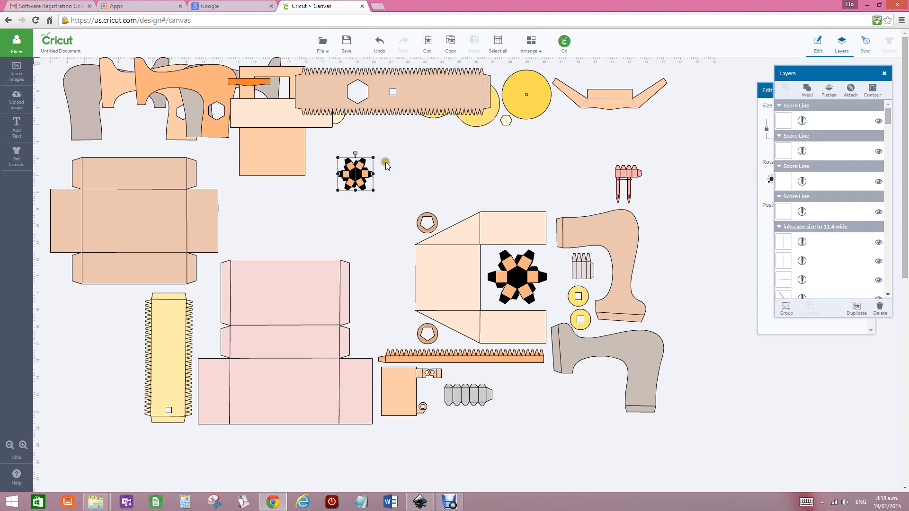
pyautogui.moveTo(888, 115); pyautogui.dragTo(898, 179)
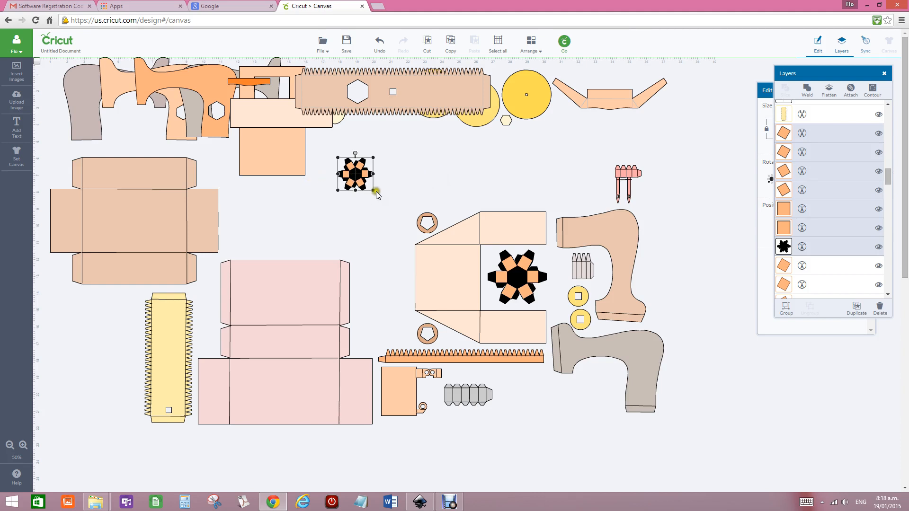
pyautogui.click(786, 311)
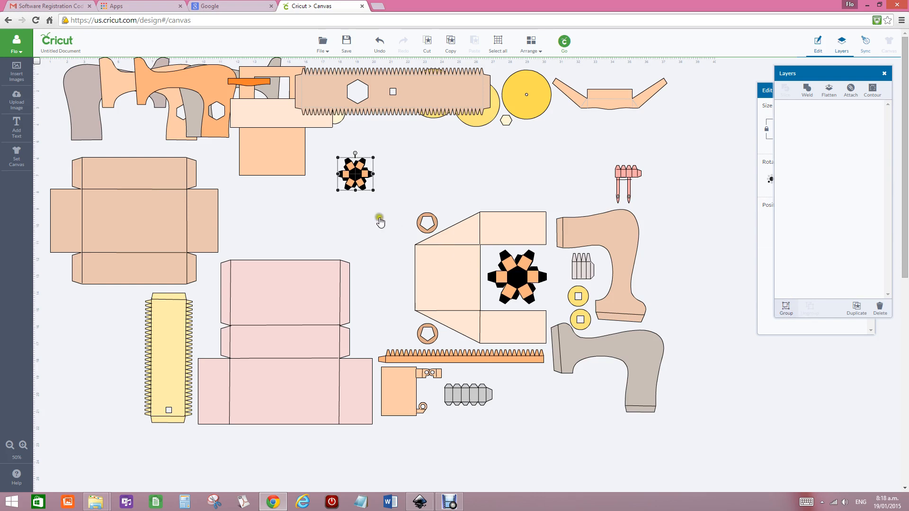
pyautogui.click(325, 167)
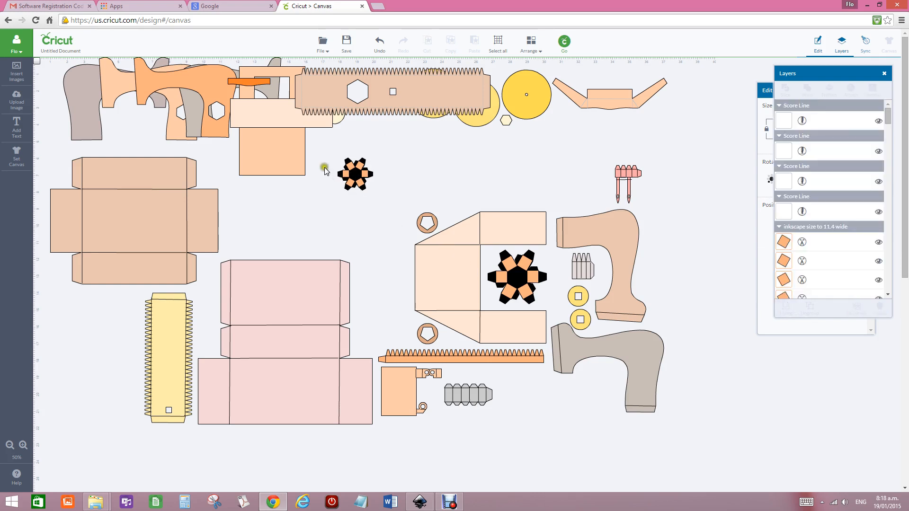
# Change the first three orange squares of the small hexagonal flower piece to score lines
pyautogui.click(357, 179)
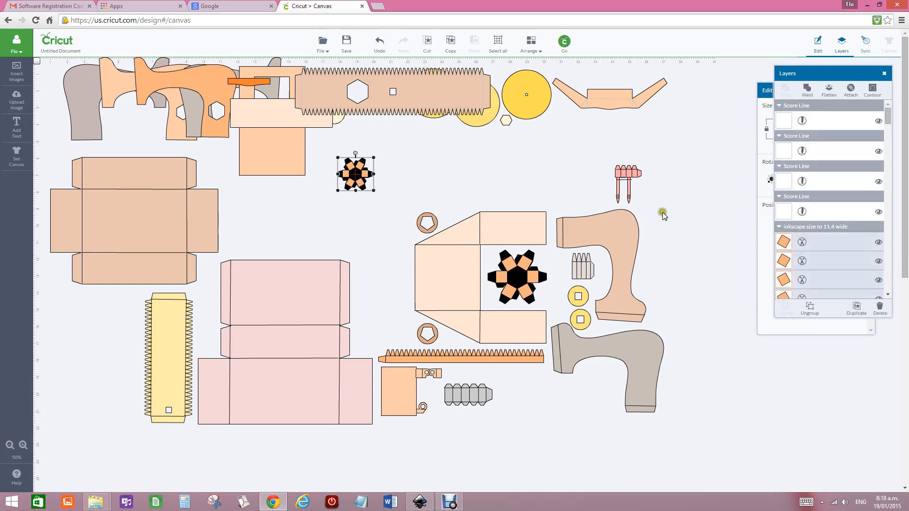
pyautogui.click(784, 243)
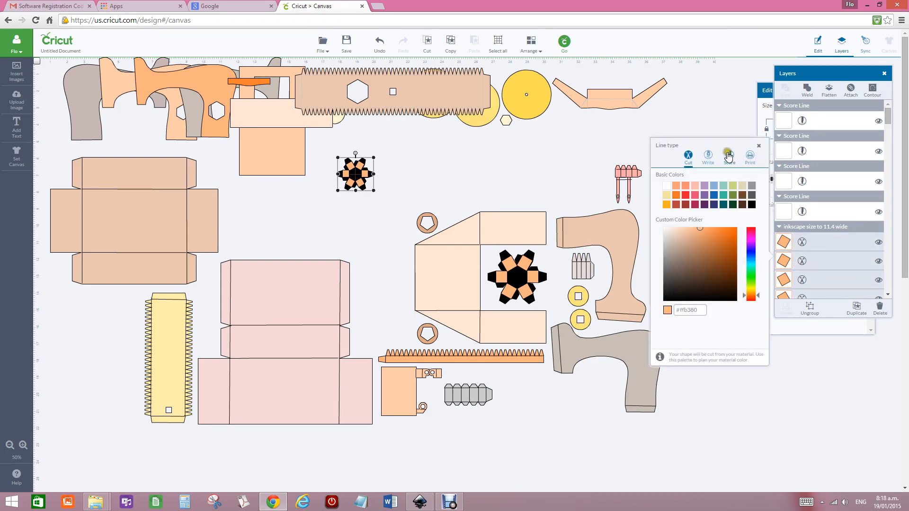
pyautogui.click(728, 158)
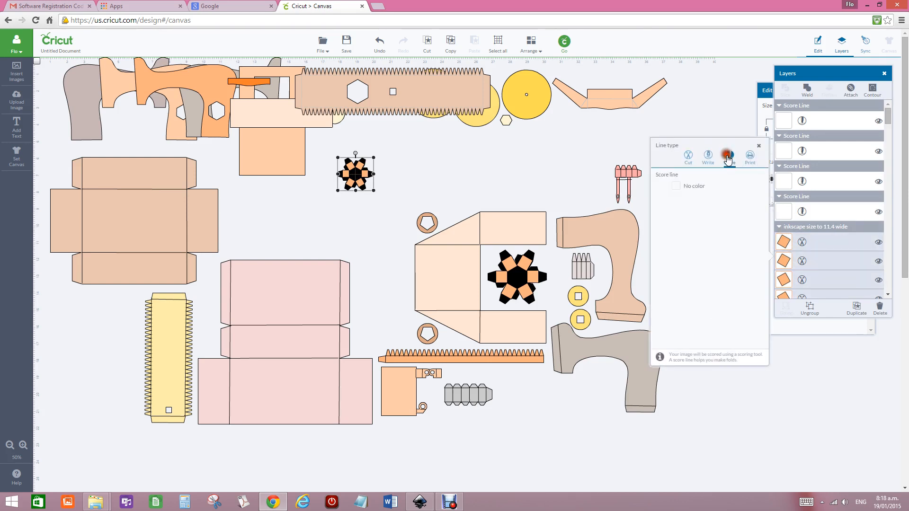
pyautogui.click(785, 263)
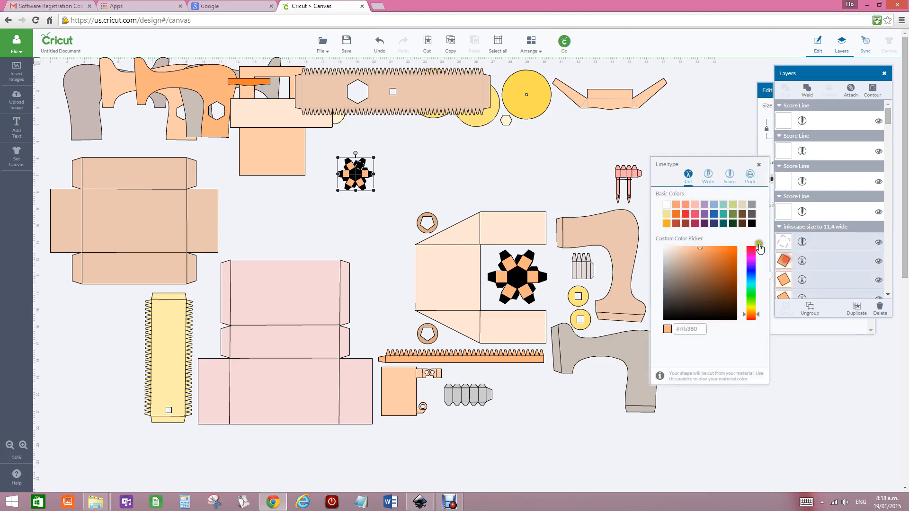
pyautogui.click(730, 175)
pyautogui.click(783, 280)
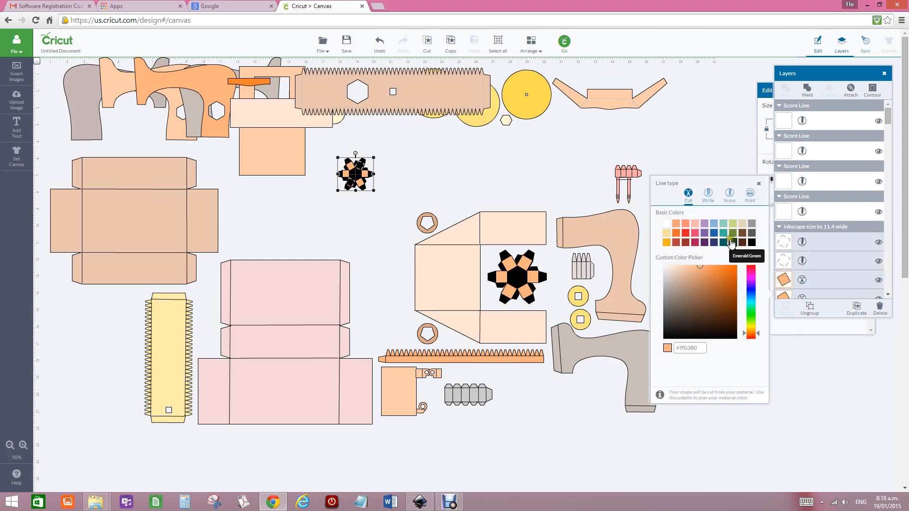
pyautogui.click(729, 197)
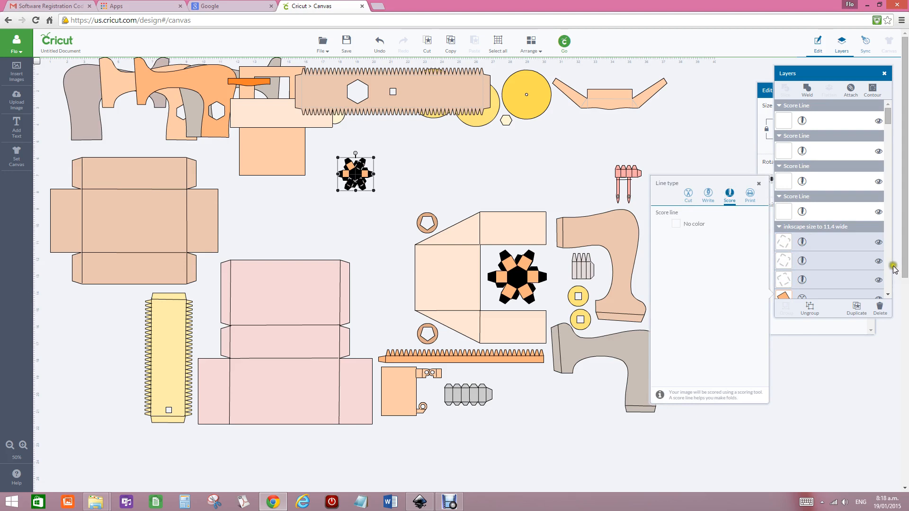
# Change the remaining three orange squares of the small flower piece to score lines
pyautogui.click(884, 293)
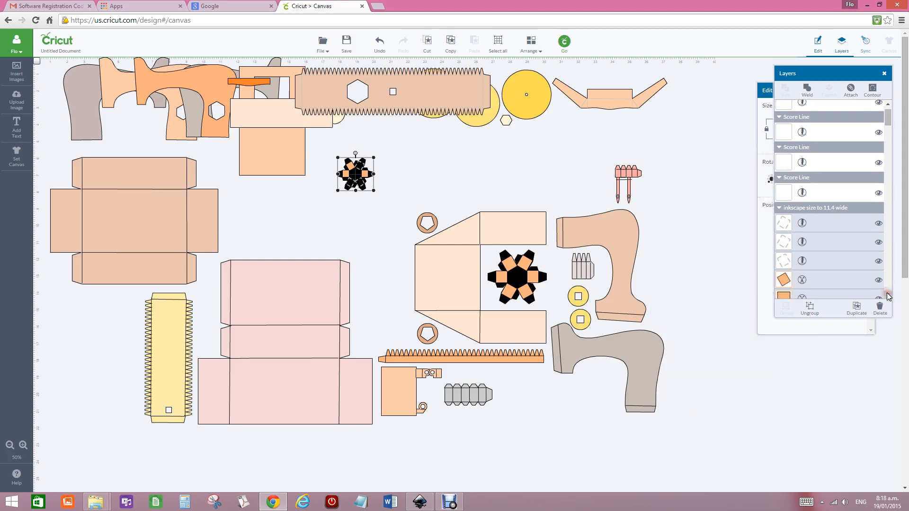
pyautogui.scroll(-2, 886, 292)
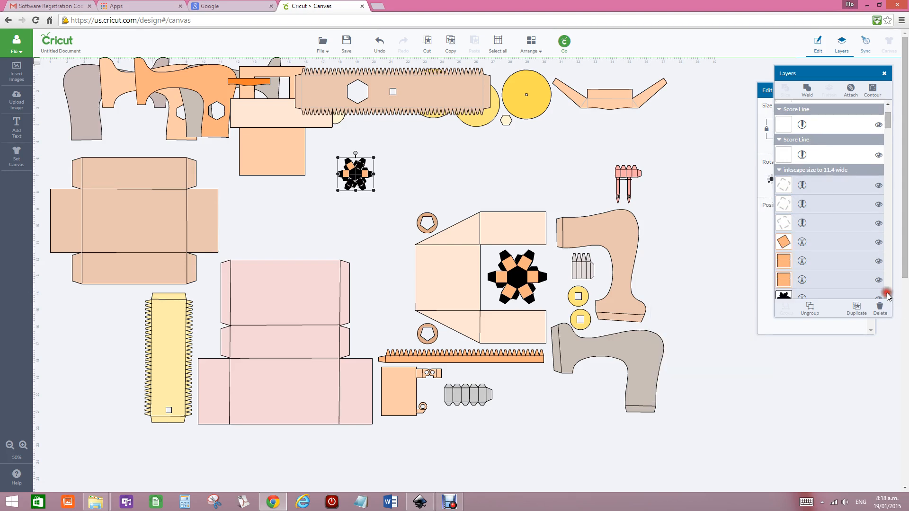
pyautogui.click(784, 242)
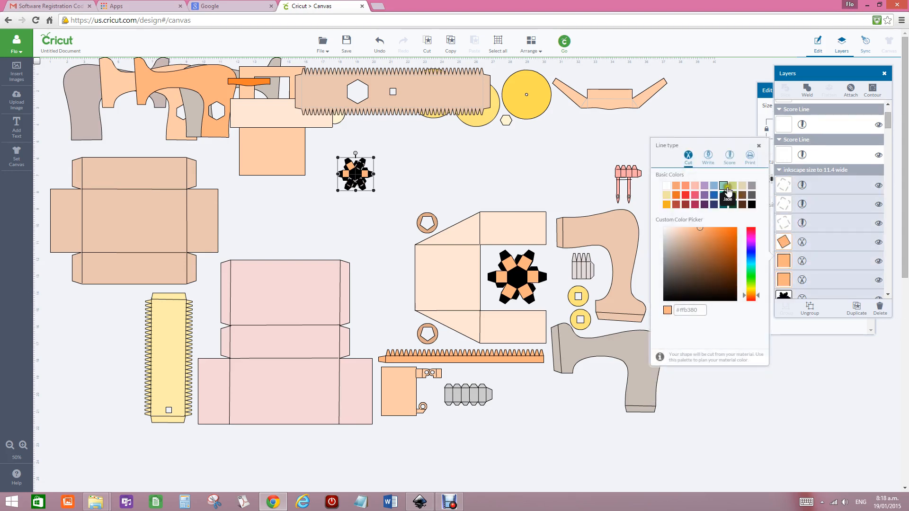
pyautogui.click(730, 157)
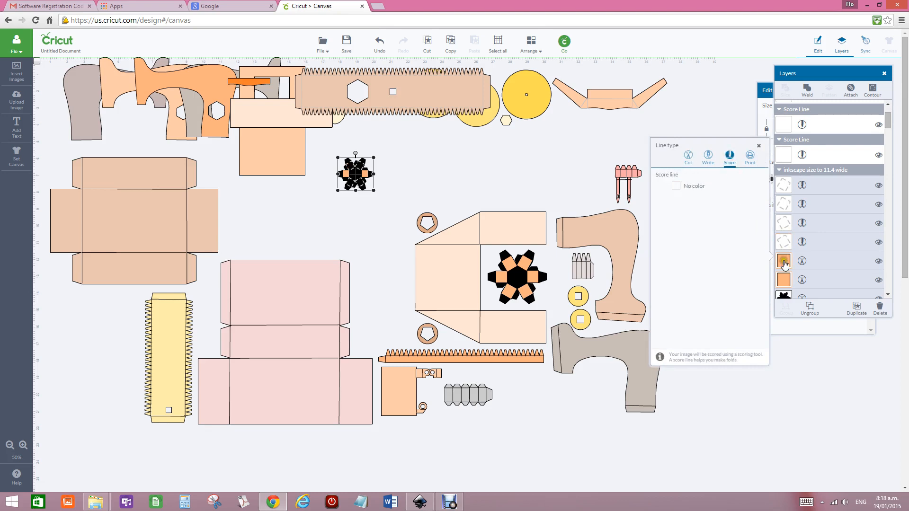
pyautogui.click(783, 263)
pyautogui.click(729, 175)
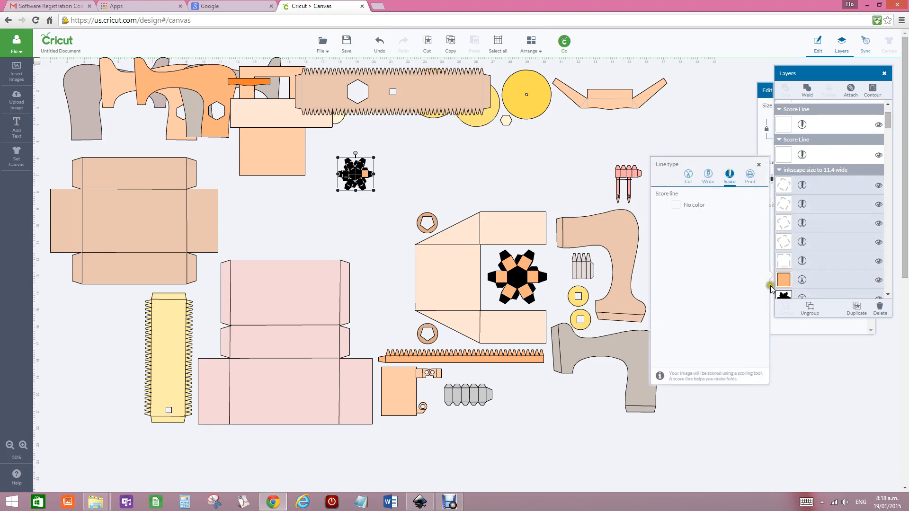
pyautogui.click(784, 280)
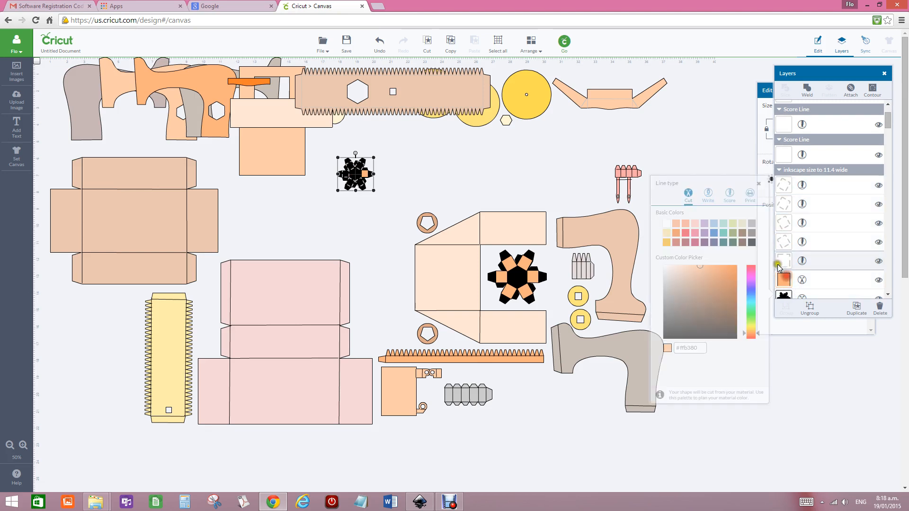
pyautogui.click(730, 194)
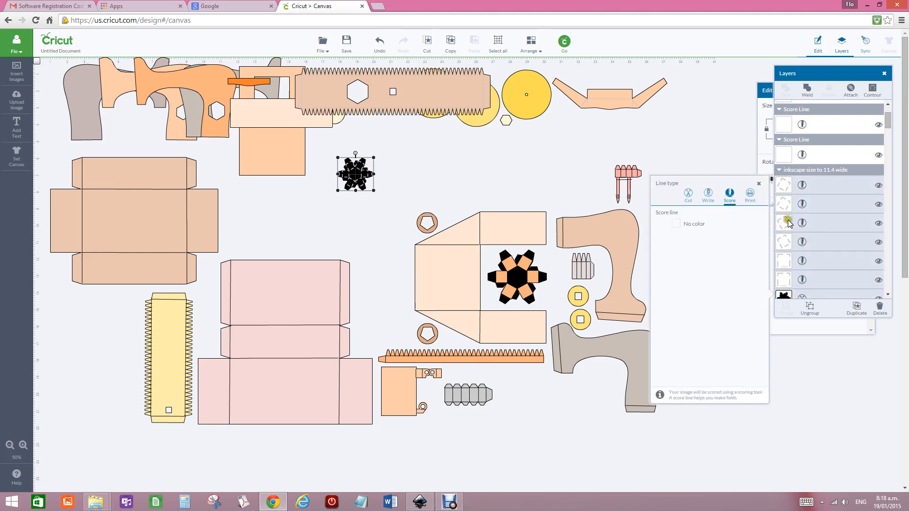
# Attach the score lines to the small flower piece and move it up beneath the winged bracket
pyautogui.click(805, 262)
pyautogui.click(849, 89)
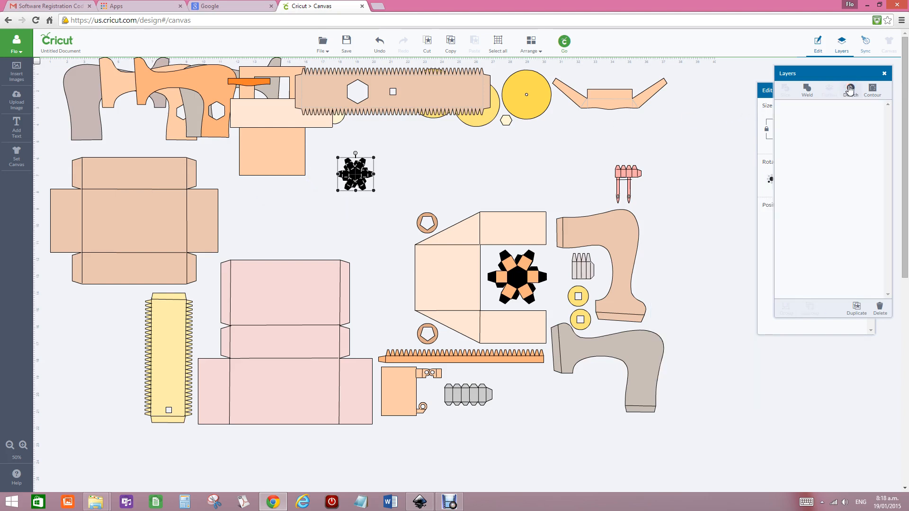
pyautogui.click(474, 204)
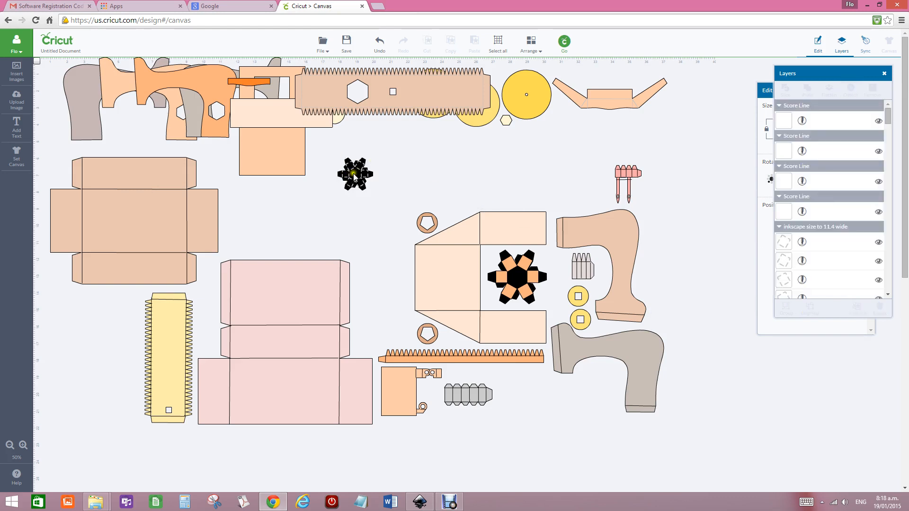
pyautogui.moveTo(353, 173); pyautogui.dragTo(580, 115)
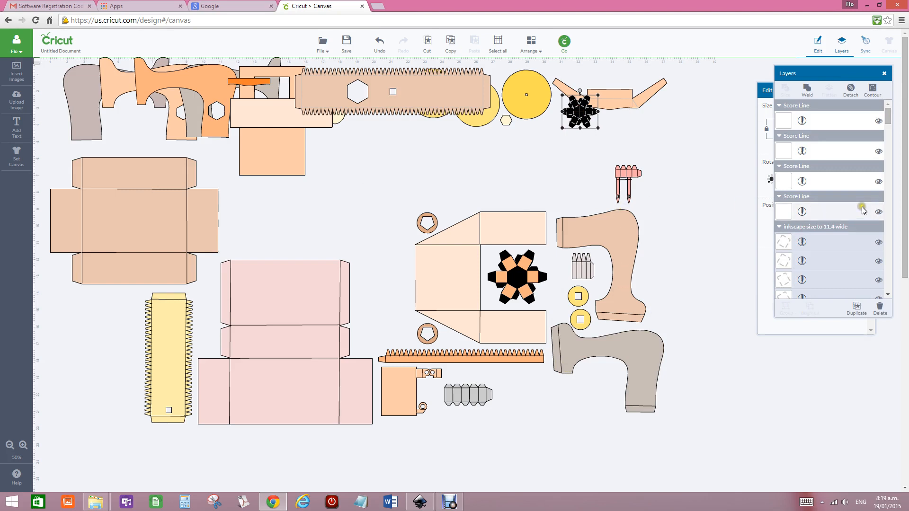
# Locate the run of nine narrow black cut layers below the orange piece's layer and hide them all
pyautogui.moveTo(887, 117); pyautogui.dragTo(901, 248)
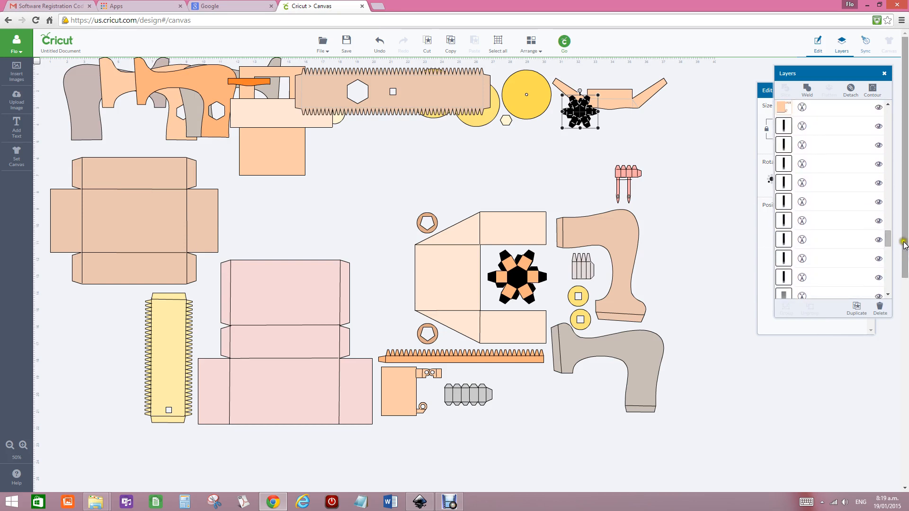
pyautogui.click(819, 125)
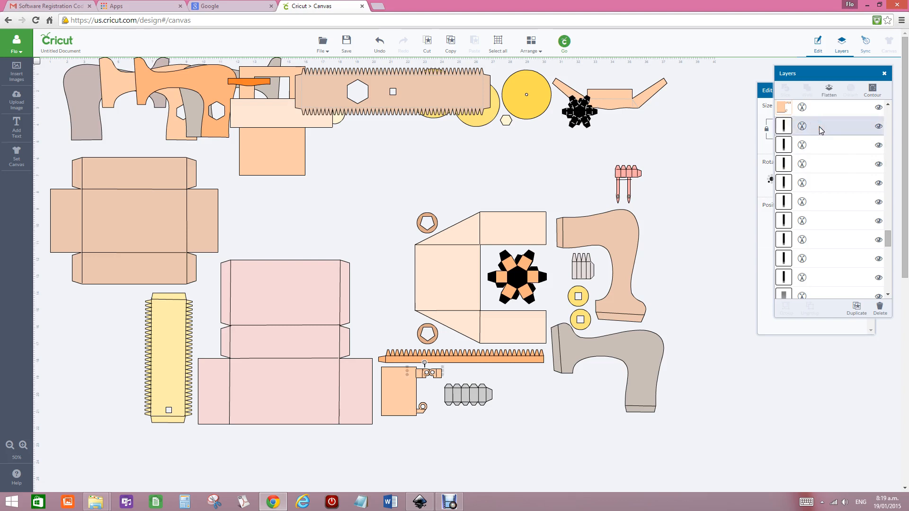
pyautogui.click(433, 425)
pyautogui.moveTo(888, 237)
pyautogui.mouseDown()
pyautogui.moveTo(889, 255)
pyautogui.moveTo(887, 235)
pyautogui.mouseUp()
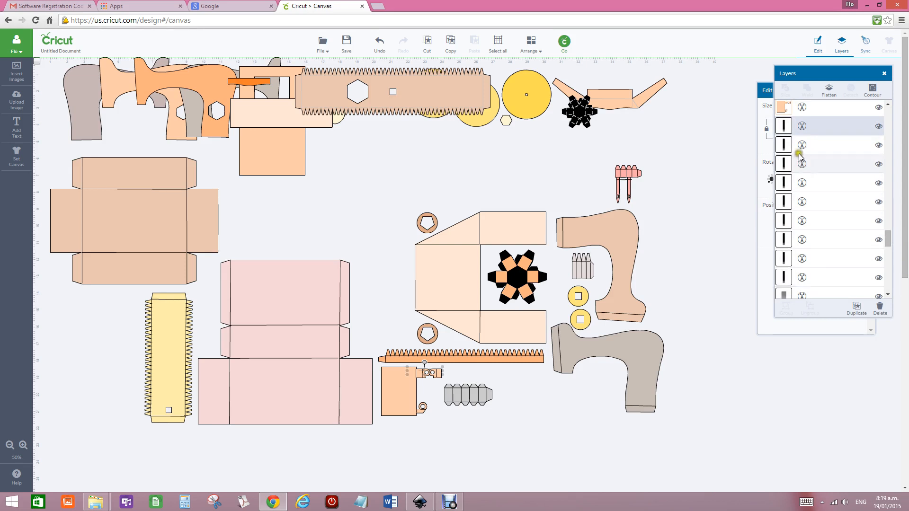
pyautogui.click(803, 125)
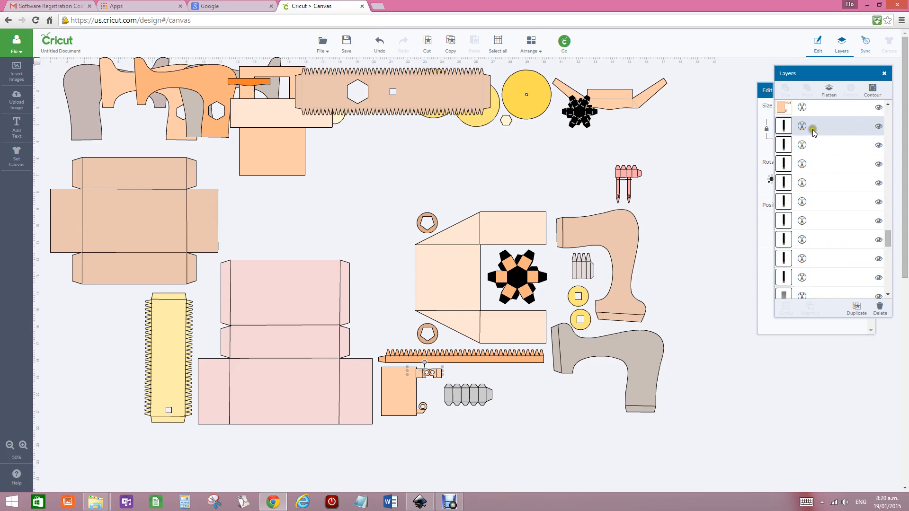
pyautogui.click(879, 126)
pyautogui.click(879, 145)
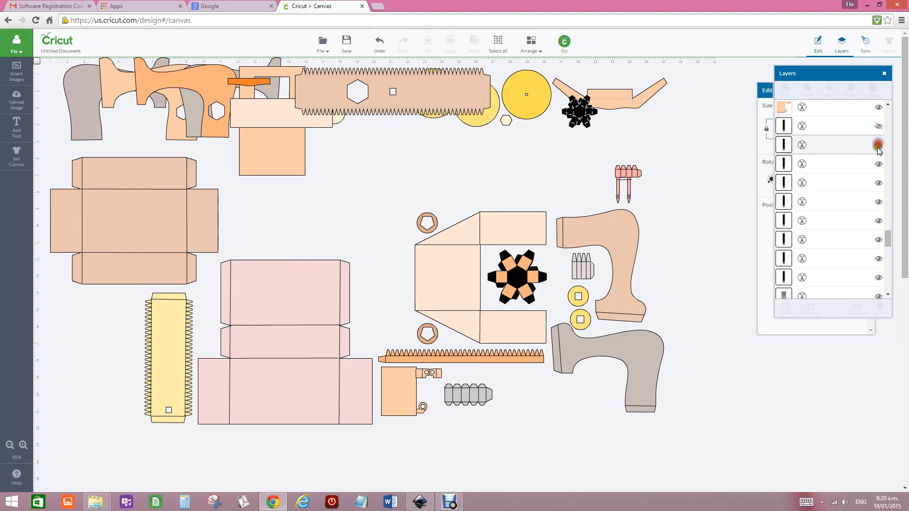
pyautogui.click(878, 164)
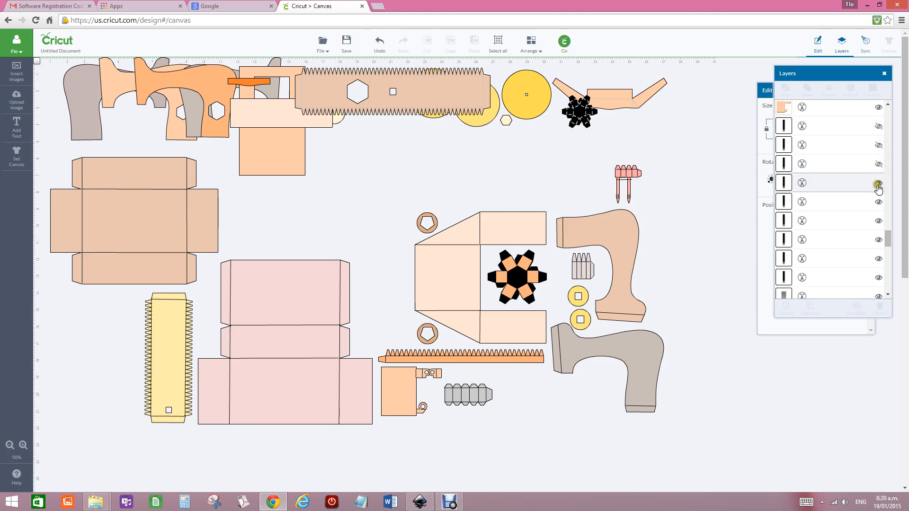
pyautogui.click(879, 184)
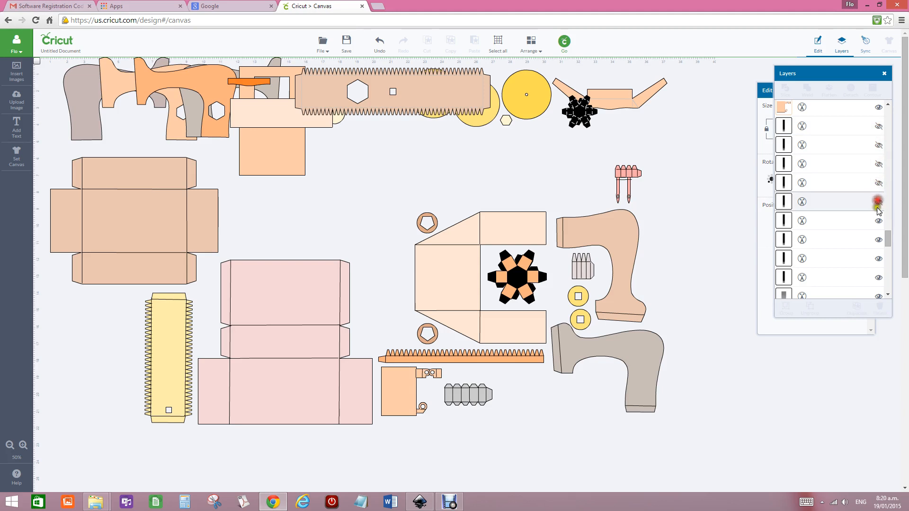
pyautogui.click(877, 202)
pyautogui.click(879, 220)
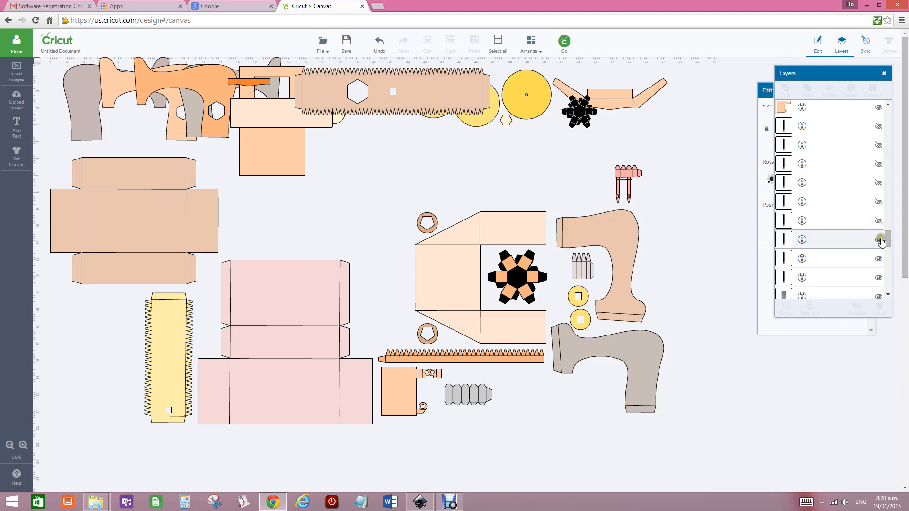
pyautogui.click(878, 239)
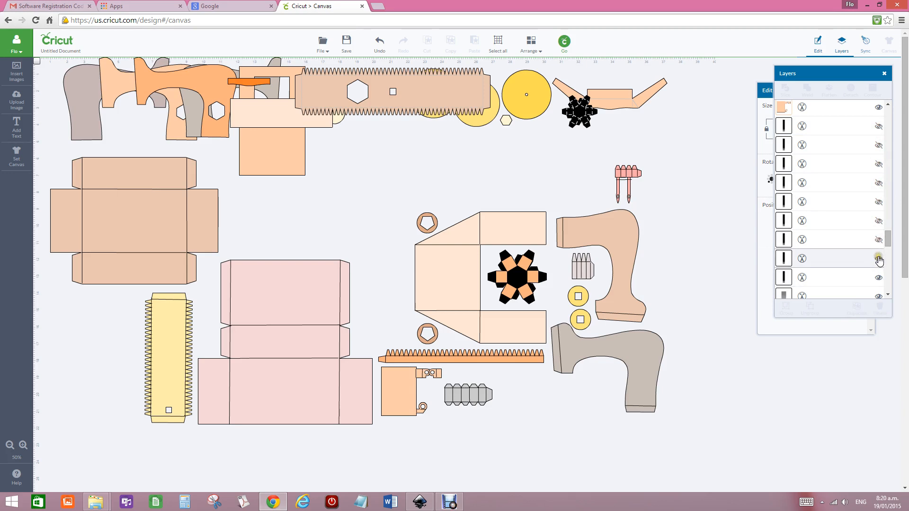
pyautogui.click(878, 258)
pyautogui.click(878, 278)
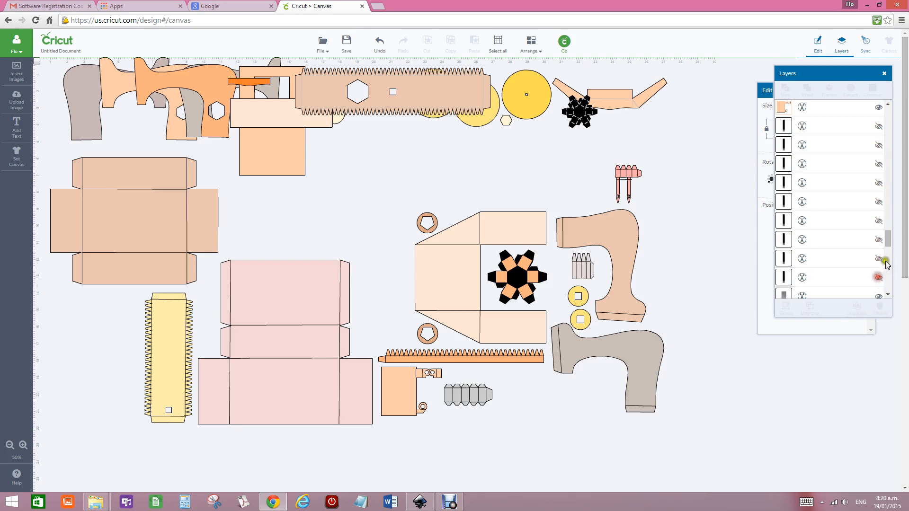
# Hide the next eight black and grey cut layers, from the grey rectangle through the last black bar
pyautogui.moveTo(886, 239); pyautogui.dragTo(886, 258)
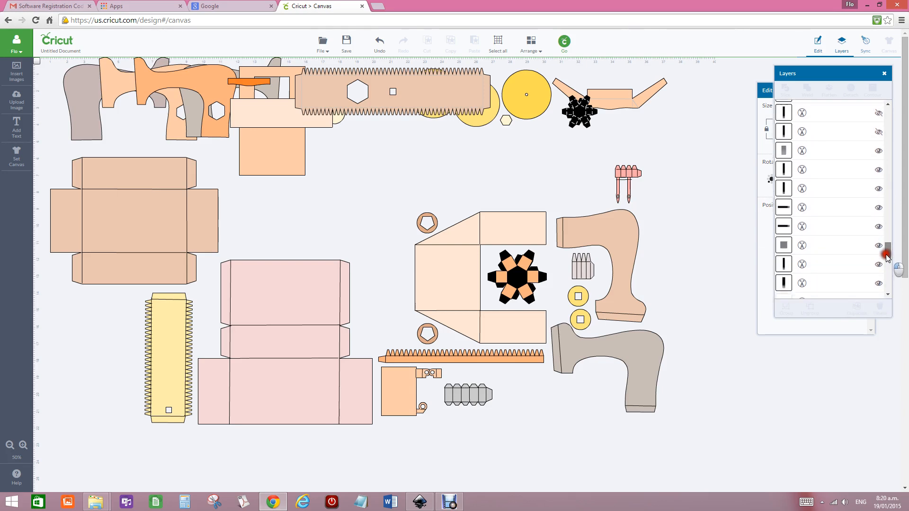
pyautogui.click(878, 151)
pyautogui.click(878, 169)
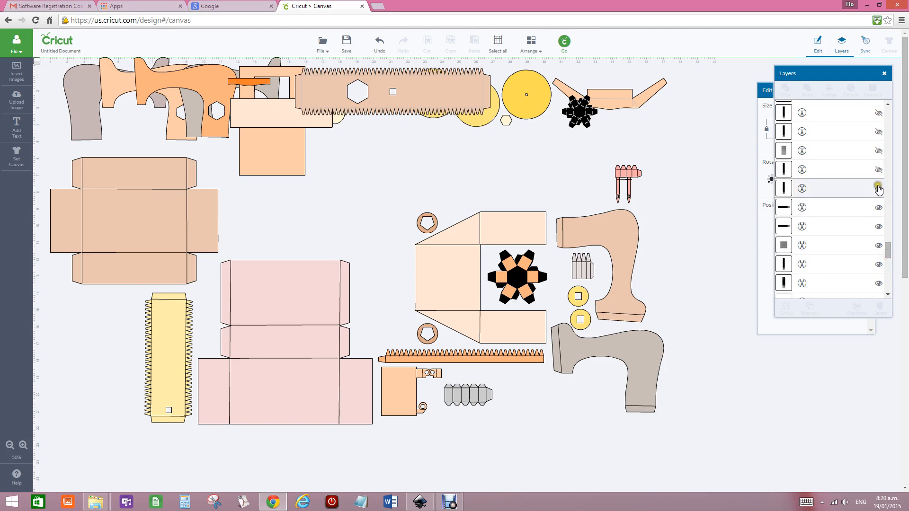
pyautogui.click(878, 189)
pyautogui.click(878, 207)
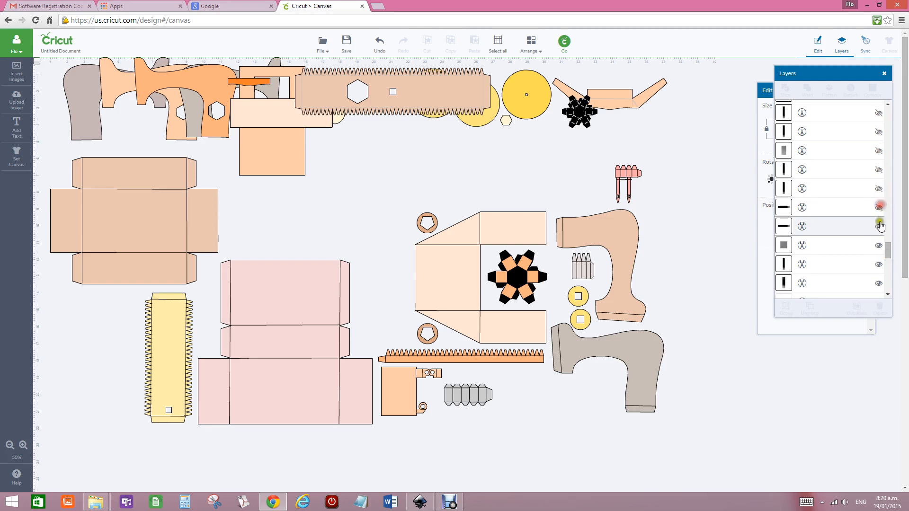
pyautogui.click(878, 226)
pyautogui.click(878, 245)
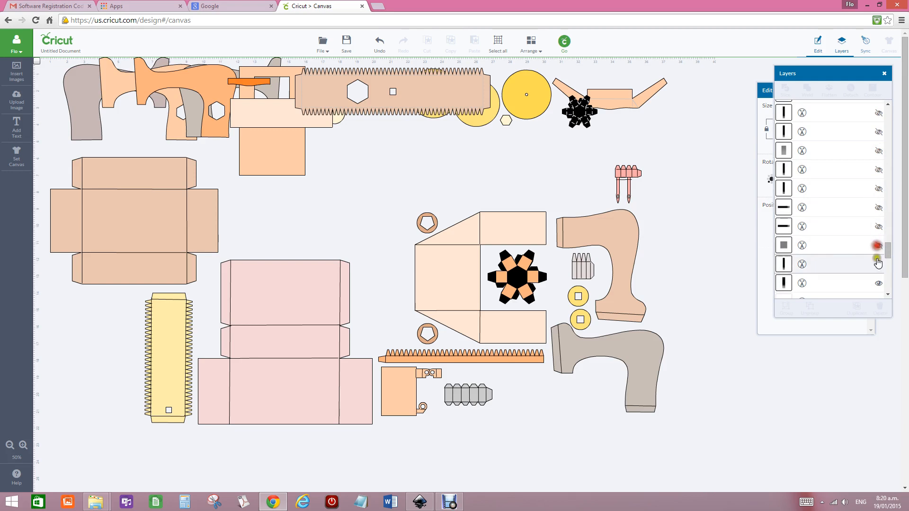
pyautogui.click(878, 265)
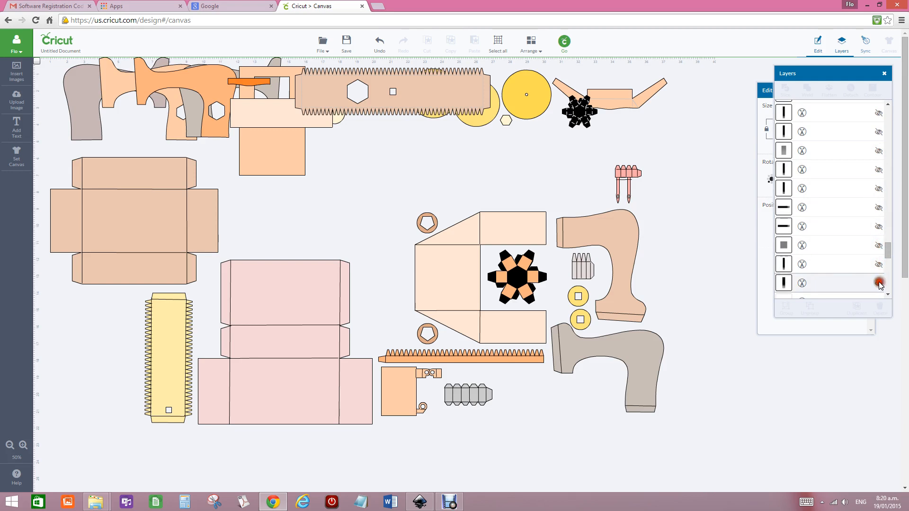
pyautogui.click(879, 283)
pyautogui.moveTo(885, 251); pyautogui.dragTo(886, 259)
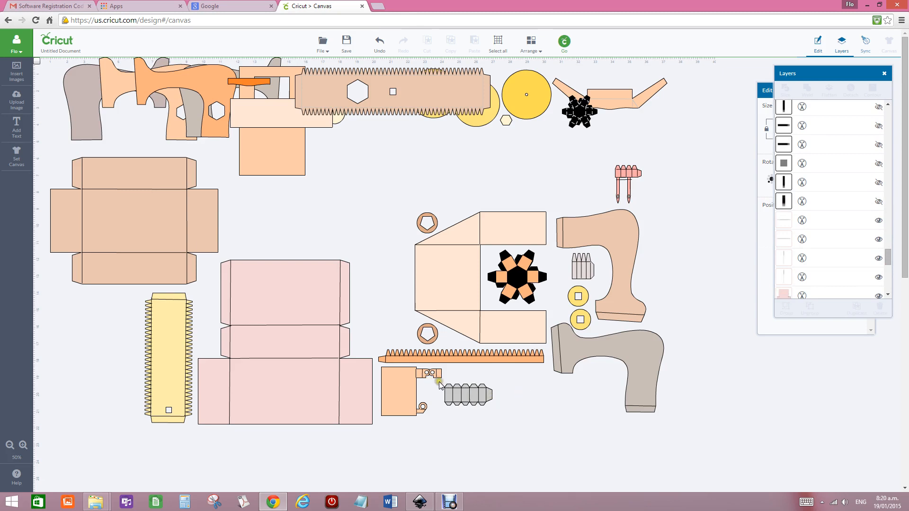
# Group all parts of the grey toothed strip and move it to the empty area beside the tan arm piece
pyautogui.click(452, 399)
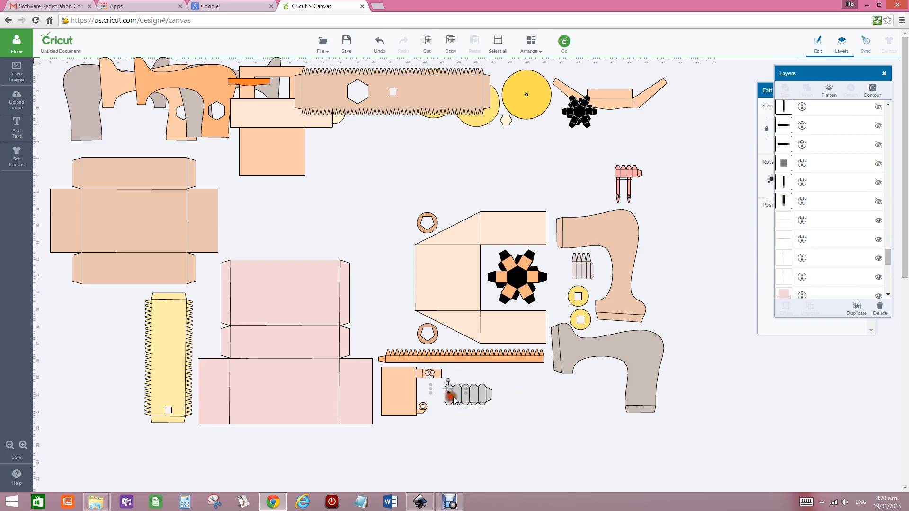
pyautogui.click(382, 51)
pyautogui.moveTo(498, 382); pyautogui.dragTo(442, 407)
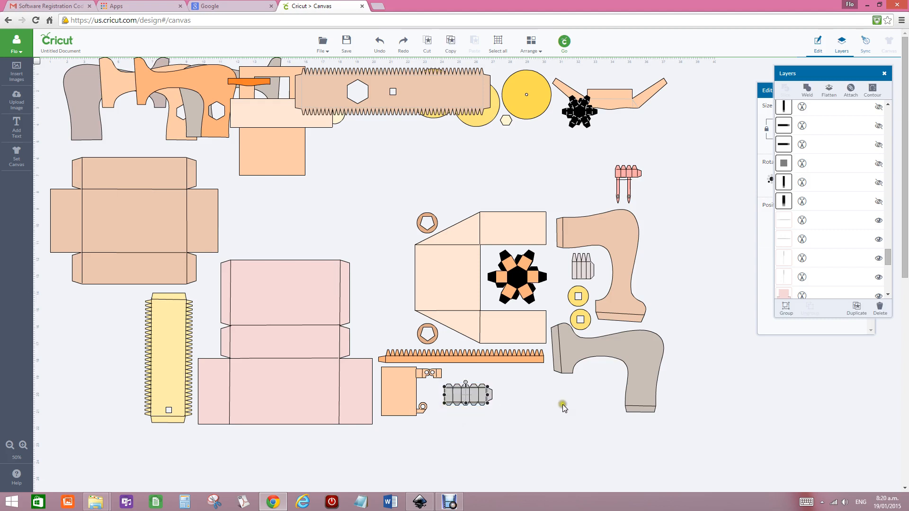
pyautogui.moveTo(498, 384); pyautogui.dragTo(439, 408)
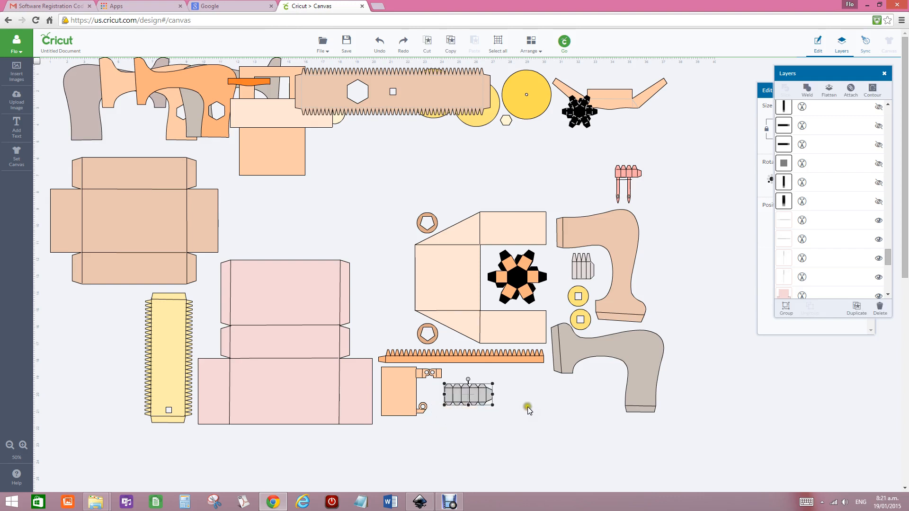
pyautogui.click(786, 308)
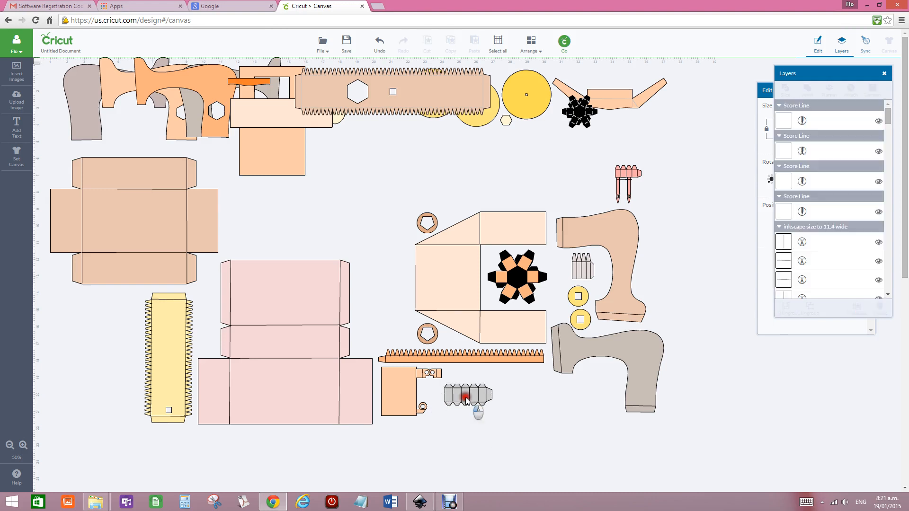
pyautogui.moveTo(465, 396); pyautogui.dragTo(697, 224)
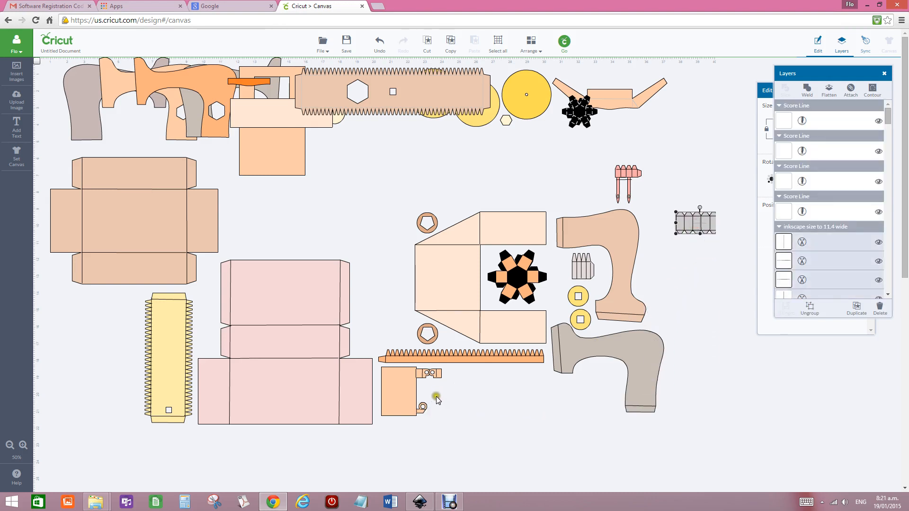
pyautogui.click(417, 400)
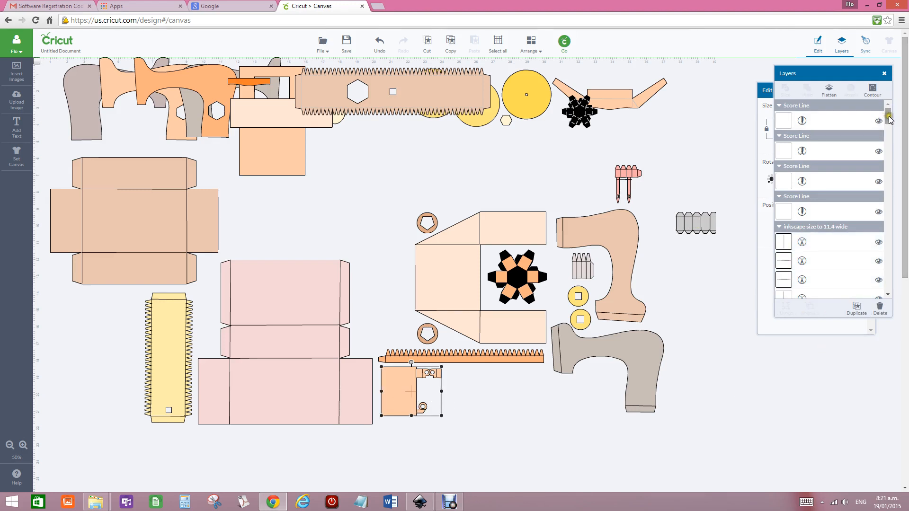
pyautogui.moveTo(888, 116); pyautogui.dragTo(904, 237)
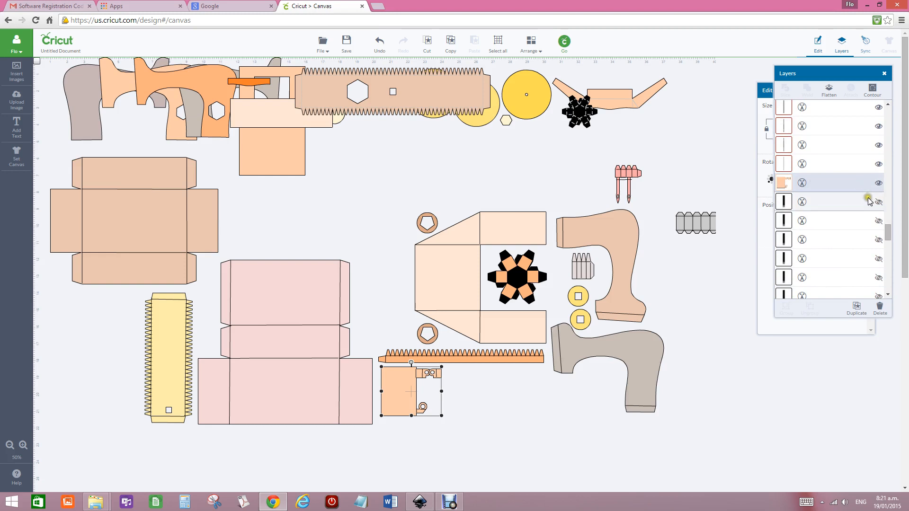
pyautogui.click(838, 192)
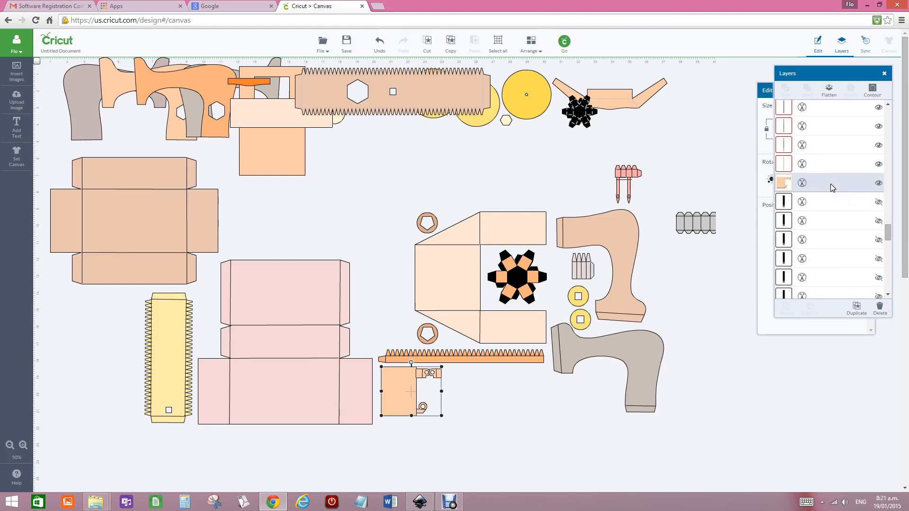
pyautogui.click(856, 190)
pyautogui.click(783, 164)
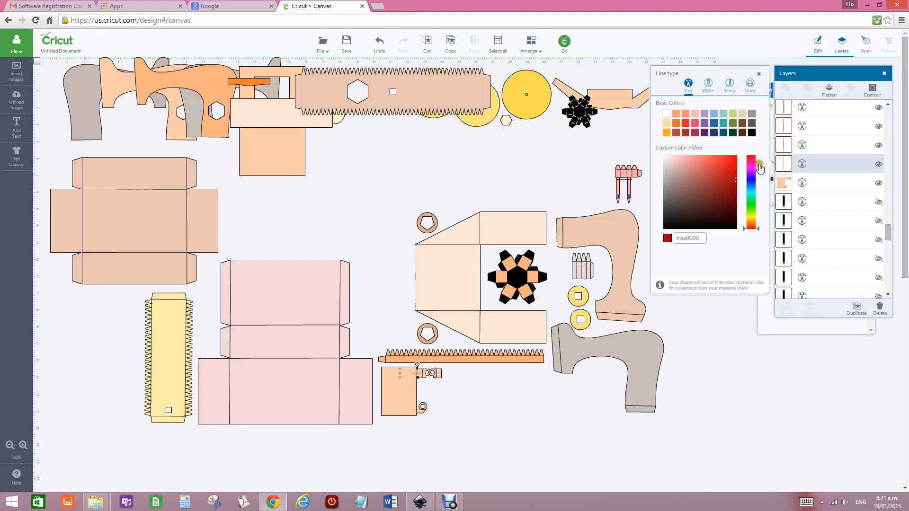
pyautogui.click(377, 369)
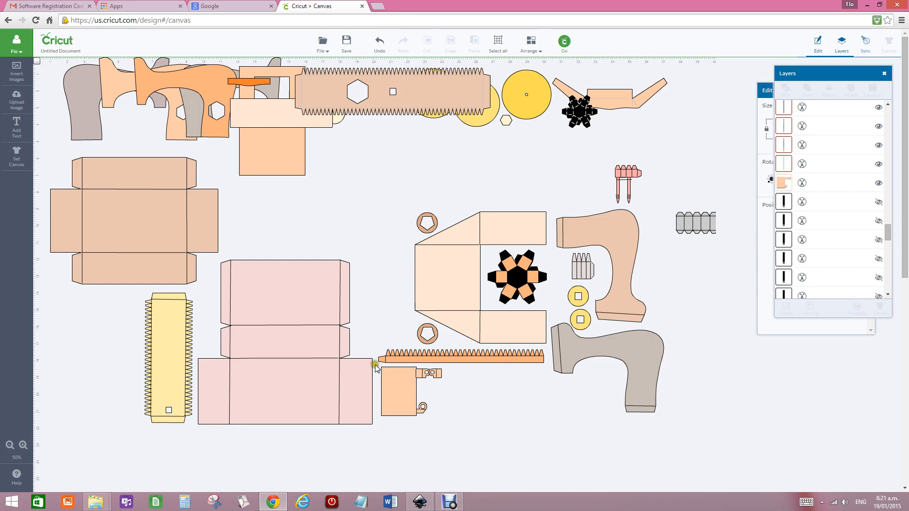
# Group the orange bracket piece below the toothed orange strip together with all its red fold lines
pyautogui.moveTo(376, 366); pyautogui.dragTo(450, 428)
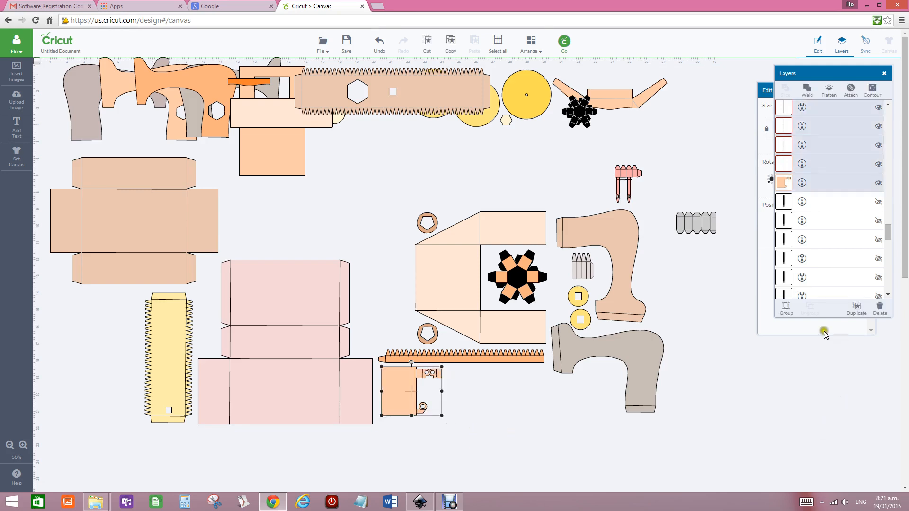
pyautogui.click(785, 308)
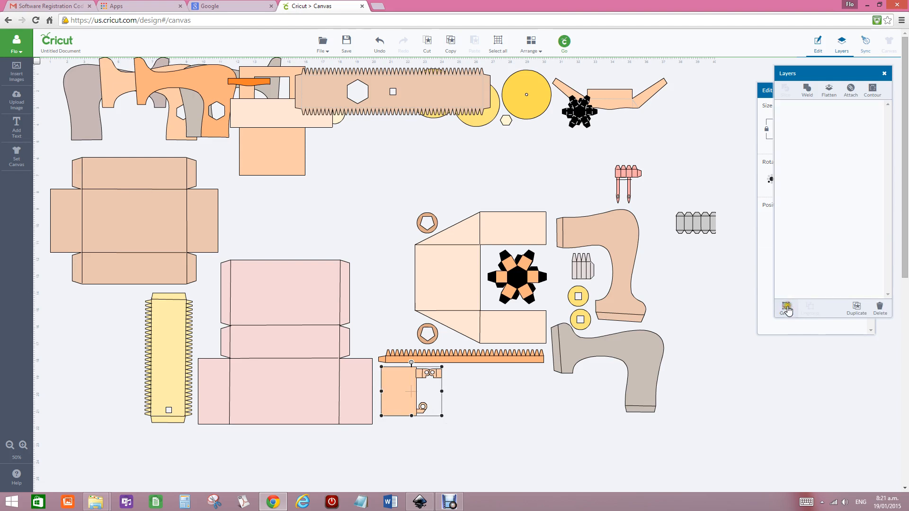
pyautogui.click(396, 387)
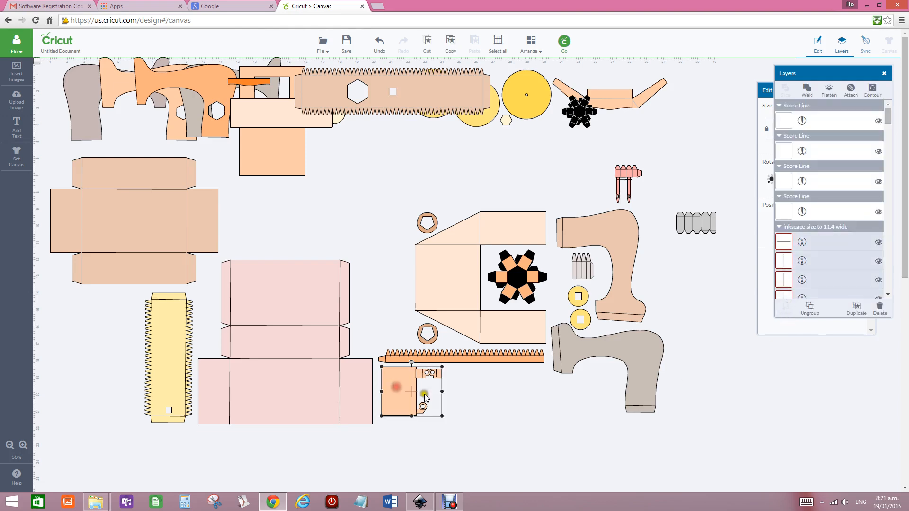
# Change the first three red fold lines of the grouped orange bracket piece to score lines
pyautogui.click(783, 242)
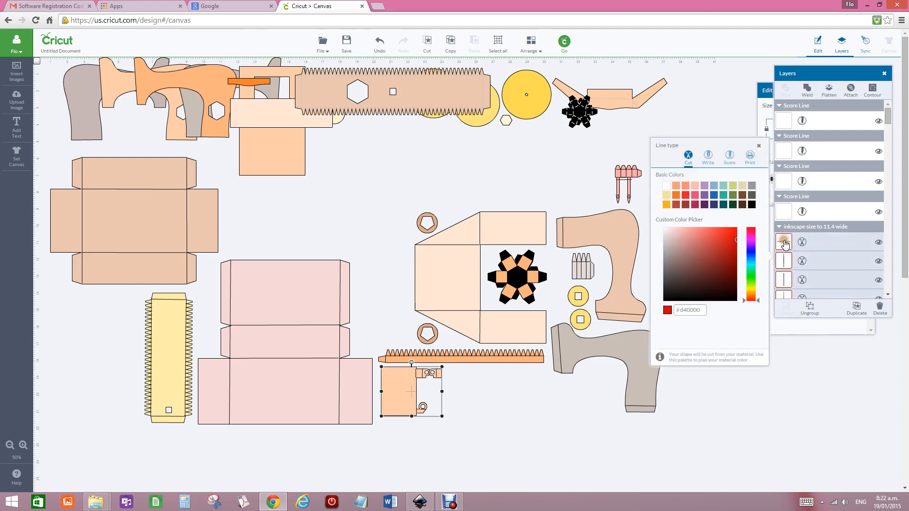
pyautogui.click(727, 155)
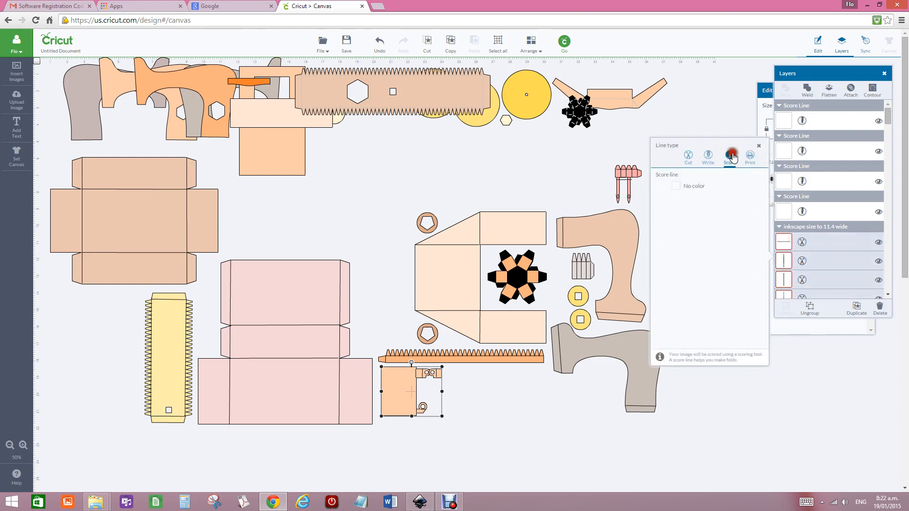
pyautogui.click(783, 262)
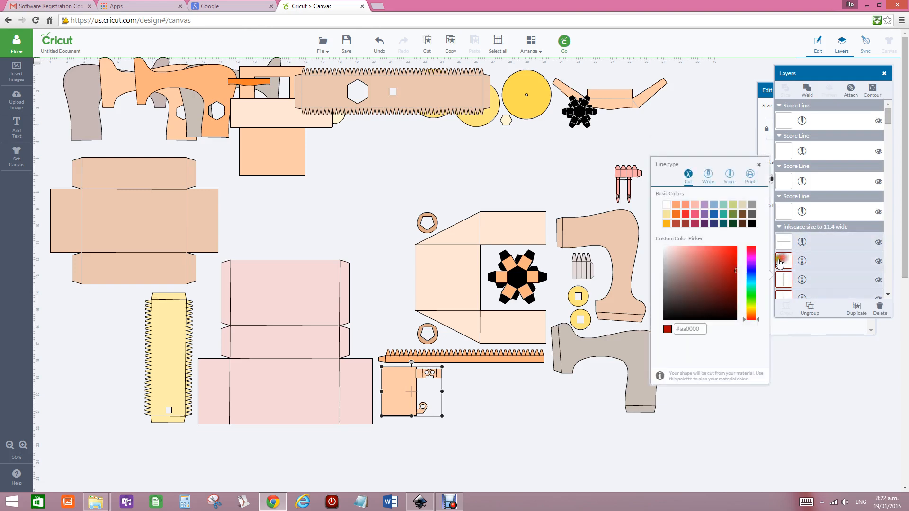
pyautogui.click(728, 175)
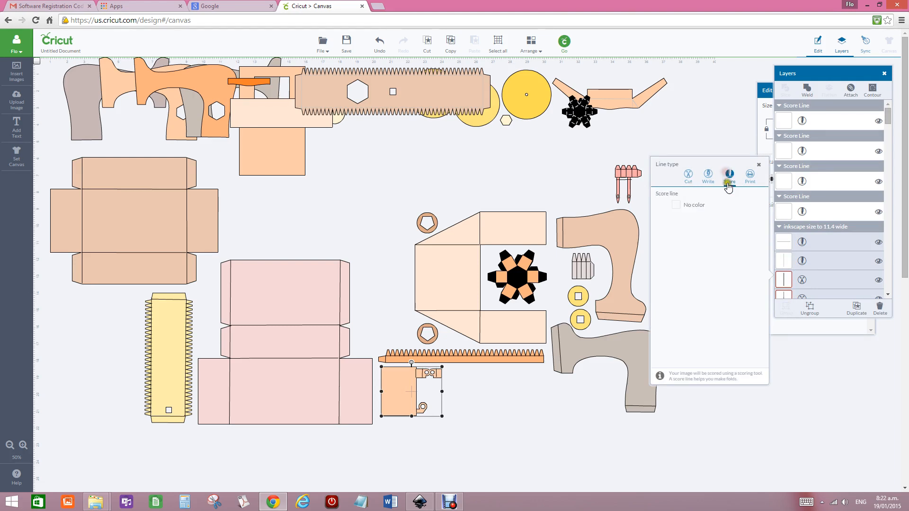
pyautogui.click(787, 281)
pyautogui.click(729, 192)
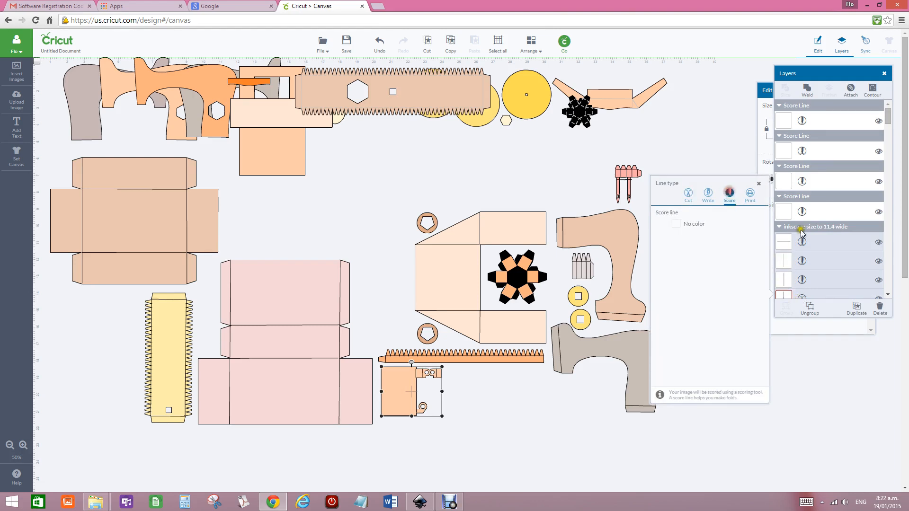
# Change the remaining three red fold lines of the orange bracket piece to score lines
pyautogui.moveTo(887, 119); pyautogui.dragTo(893, 134)
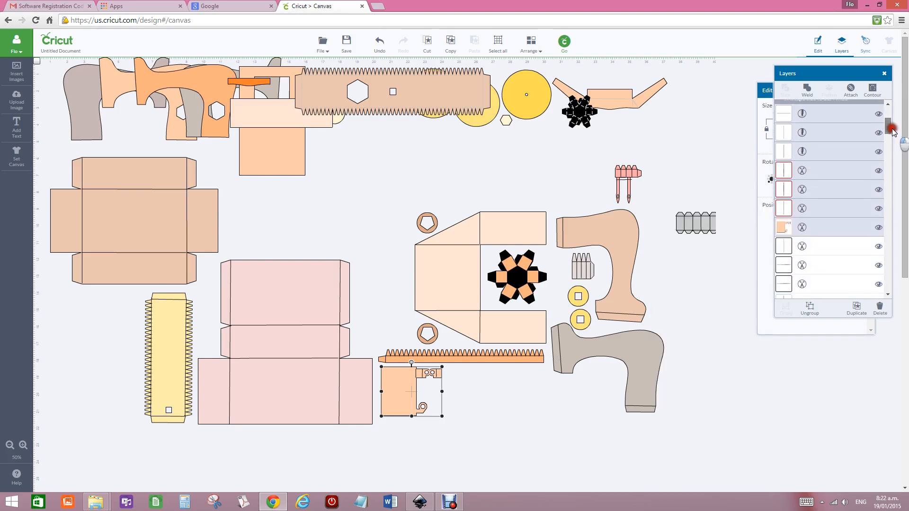
pyautogui.click(802, 171)
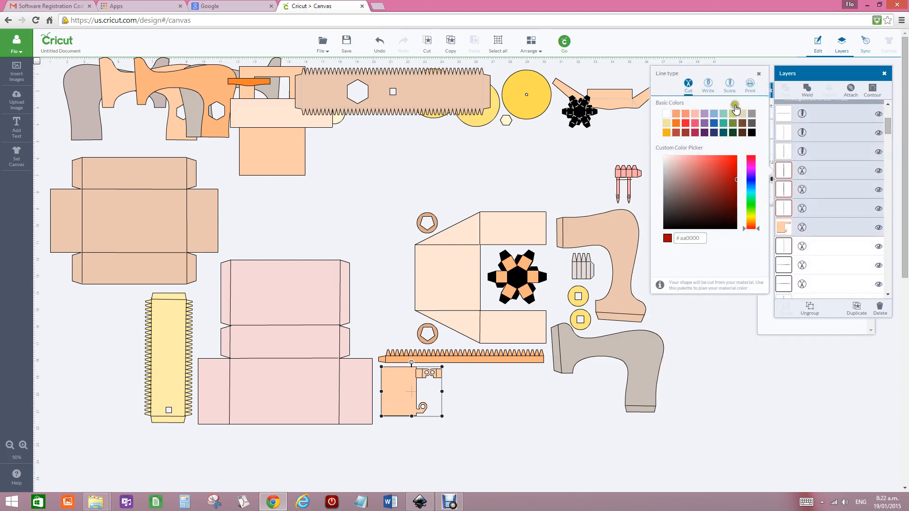
pyautogui.click(729, 86)
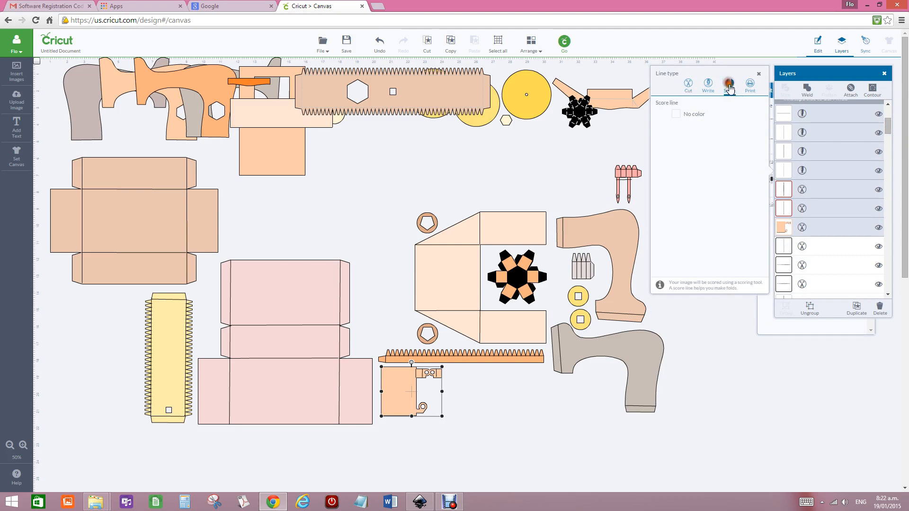
pyautogui.click(785, 190)
pyautogui.click(729, 105)
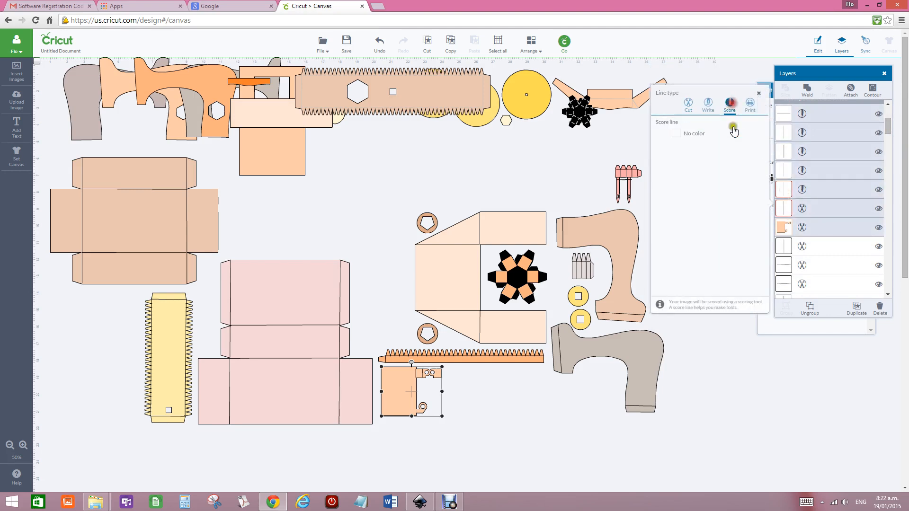
pyautogui.click(784, 209)
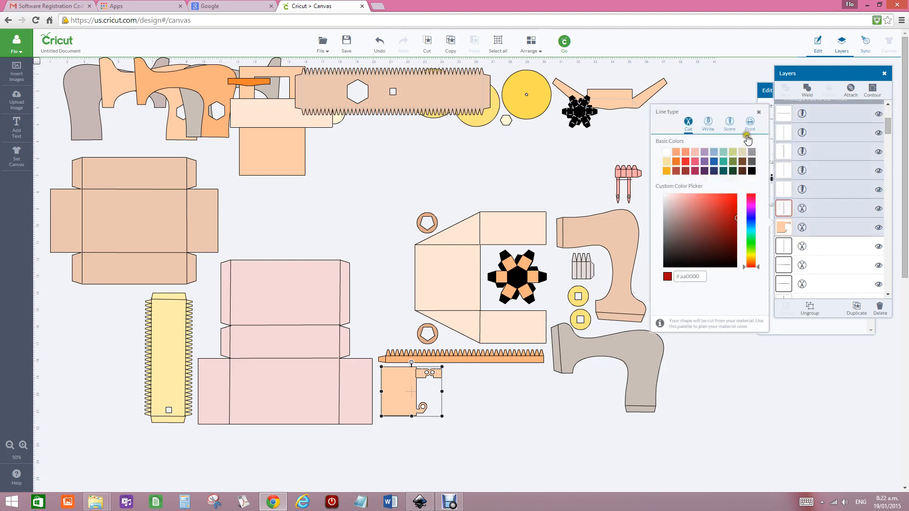
pyautogui.click(729, 123)
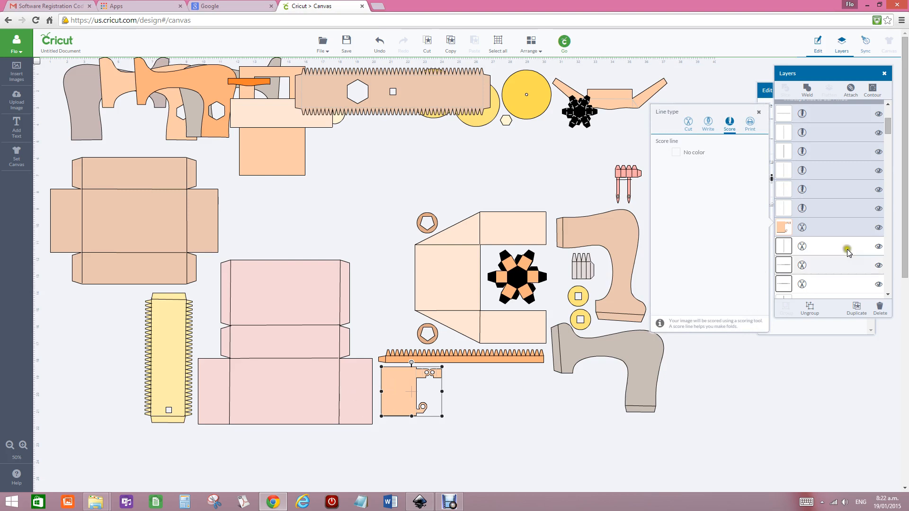
# Attach the score lines to the orange bracket piece and move it up beneath the large tan toothed strip
pyautogui.click(849, 89)
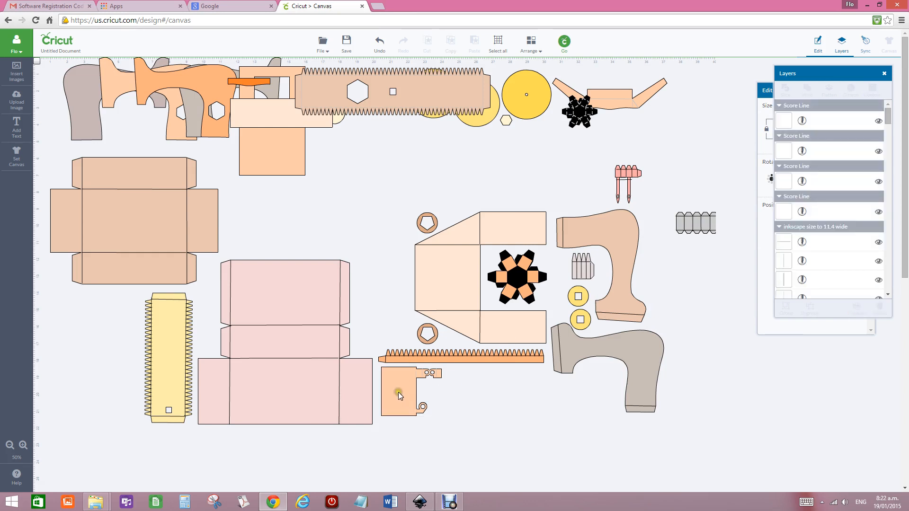
pyautogui.moveTo(399, 393); pyautogui.dragTo(365, 157)
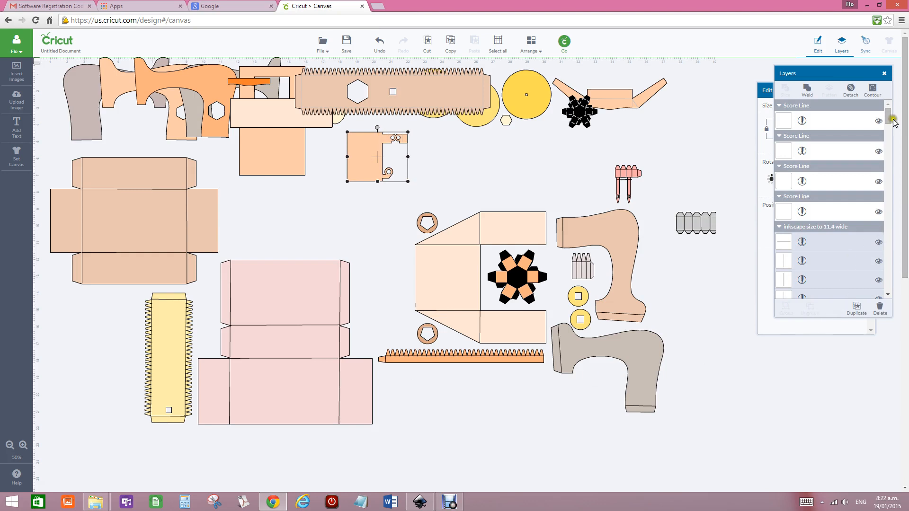
# Make the nine hidden narrow black cut layers below the pink pronged piece's layer visible again
pyautogui.moveTo(889, 118); pyautogui.dragTo(891, 230)
pyautogui.click(879, 144)
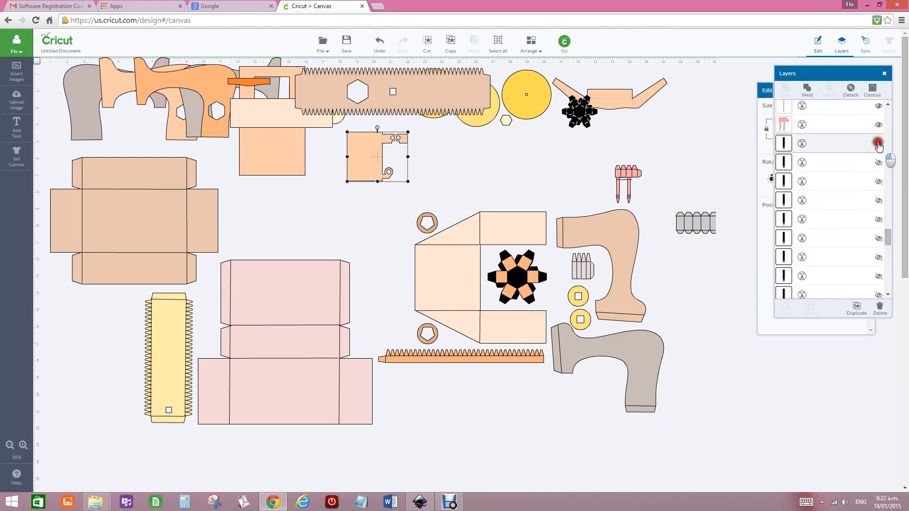
pyautogui.click(877, 165)
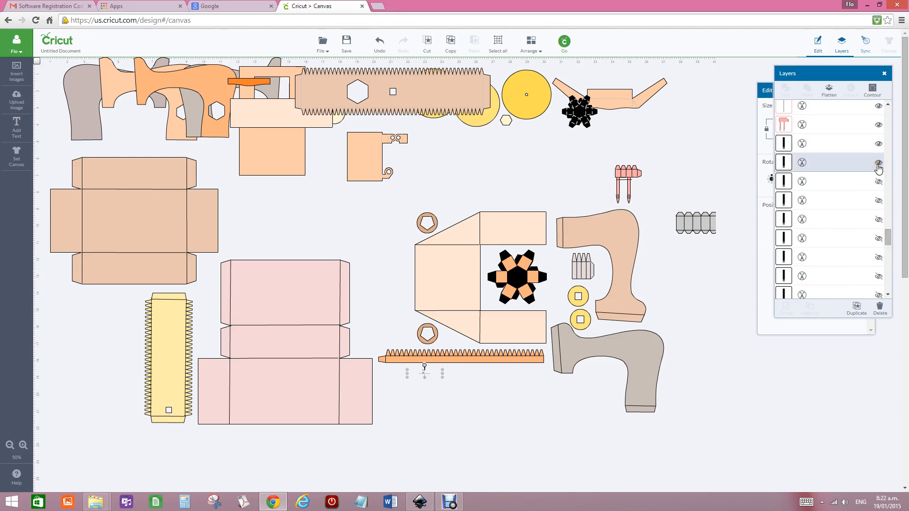
pyautogui.click(878, 181)
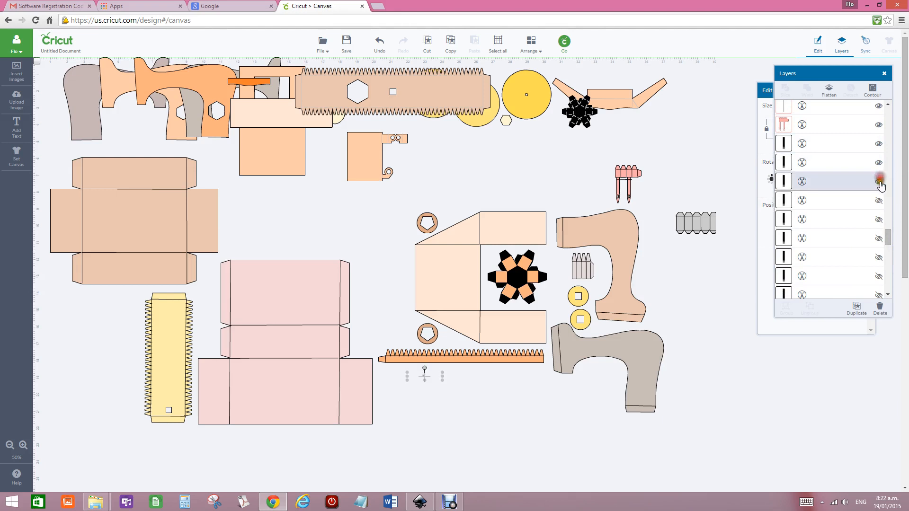
pyautogui.click(878, 201)
pyautogui.click(878, 219)
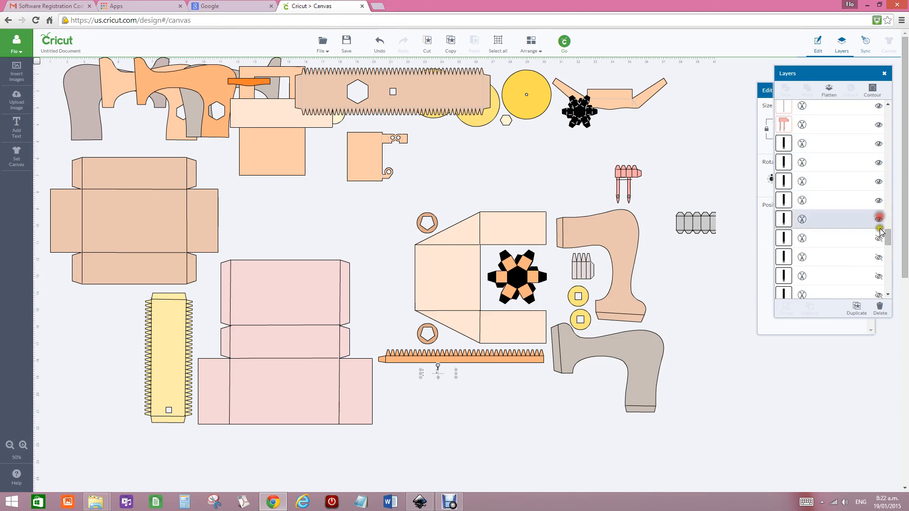
pyautogui.click(878, 238)
pyautogui.click(878, 257)
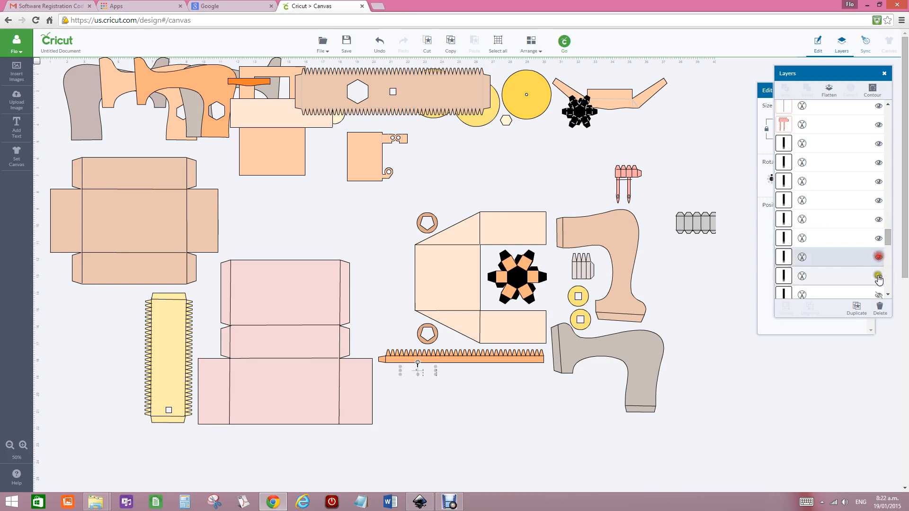
pyautogui.click(878, 276)
pyautogui.click(878, 295)
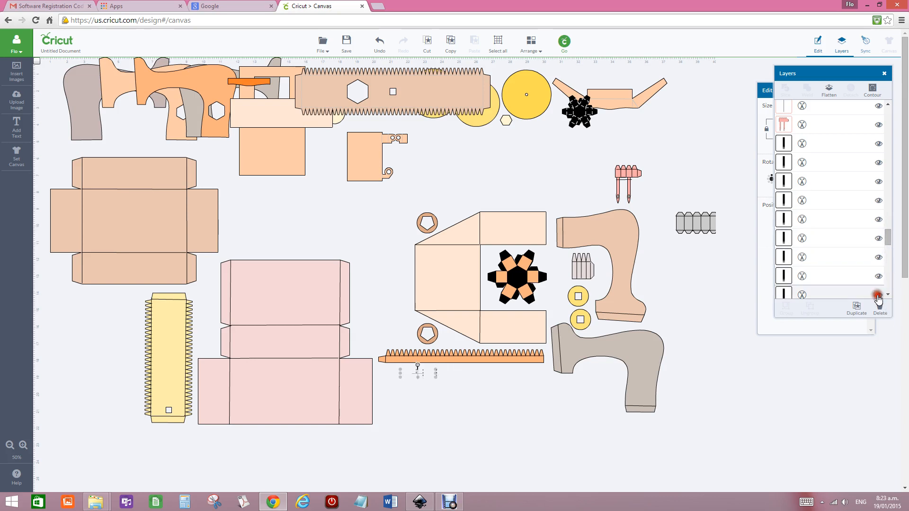
# Make the eight remaining hidden layers further down the layer list visible again, including the grey ones and the horizontal black ones
pyautogui.scroll(-5, 886, 296)
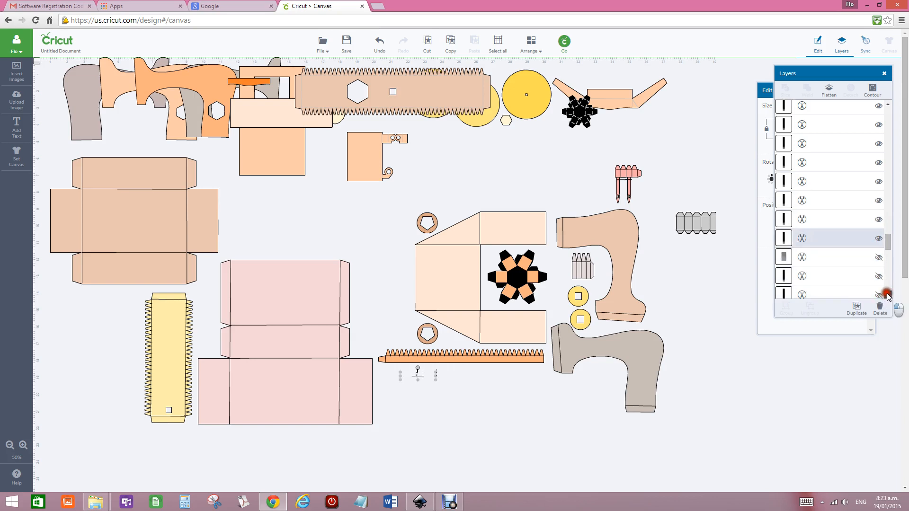
pyautogui.scroll(-2, 888, 296)
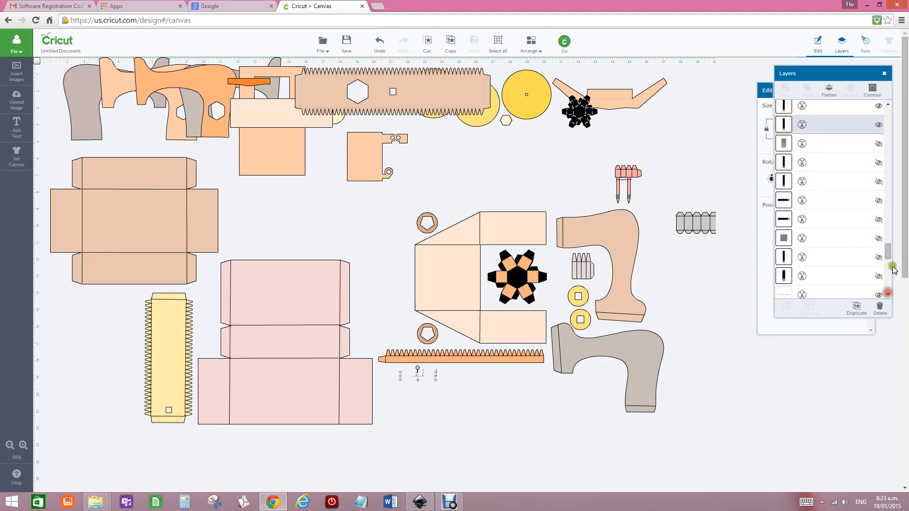
pyautogui.click(878, 142)
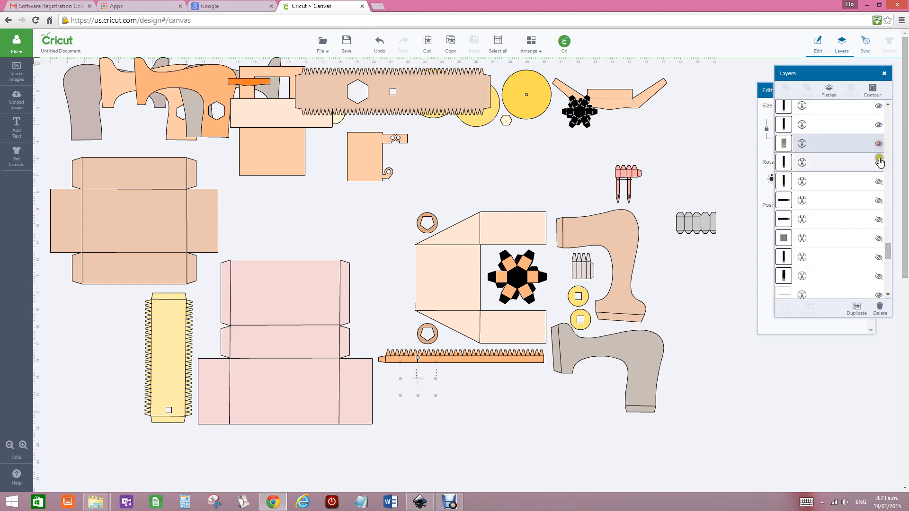
pyautogui.click(878, 162)
pyautogui.click(879, 182)
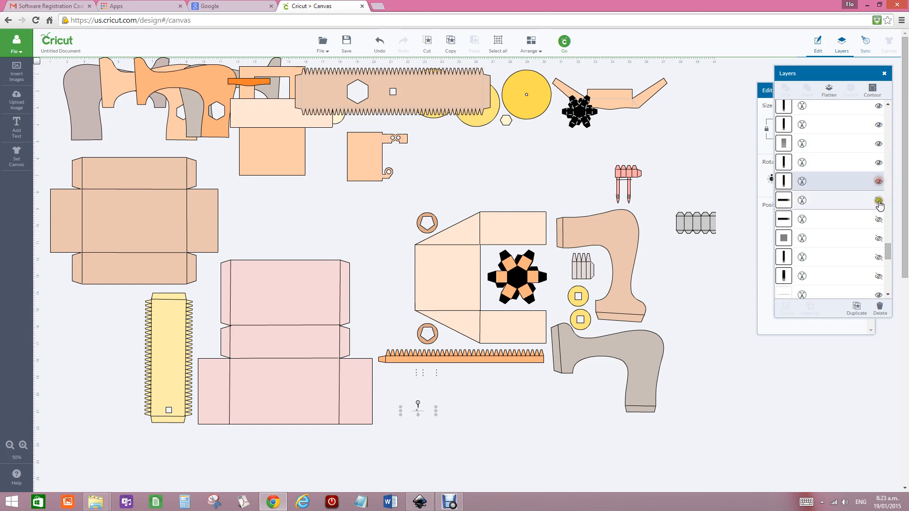
pyautogui.click(878, 200)
pyautogui.click(879, 218)
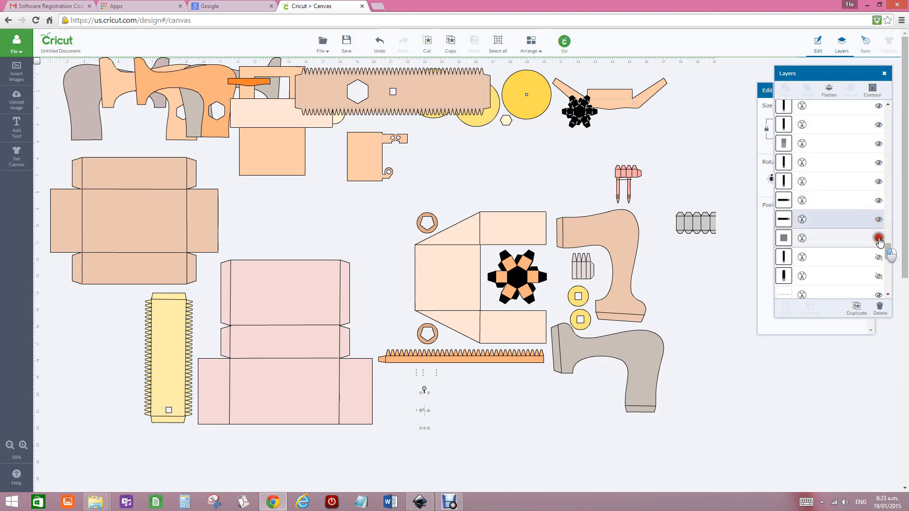
pyautogui.click(879, 238)
pyautogui.click(877, 257)
pyautogui.click(878, 275)
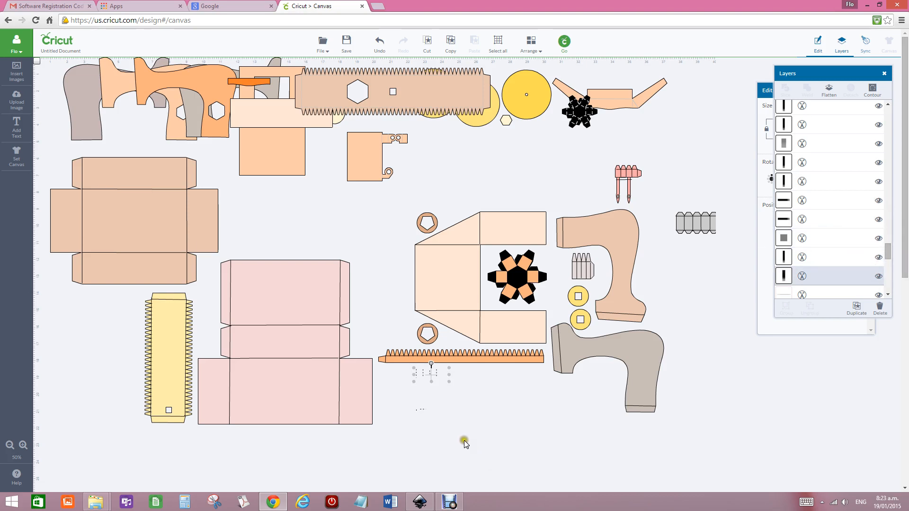
# Delete all the tiny stray fragments beneath the orange toothed strip
pyautogui.moveTo(402, 365); pyautogui.dragTo(444, 425)
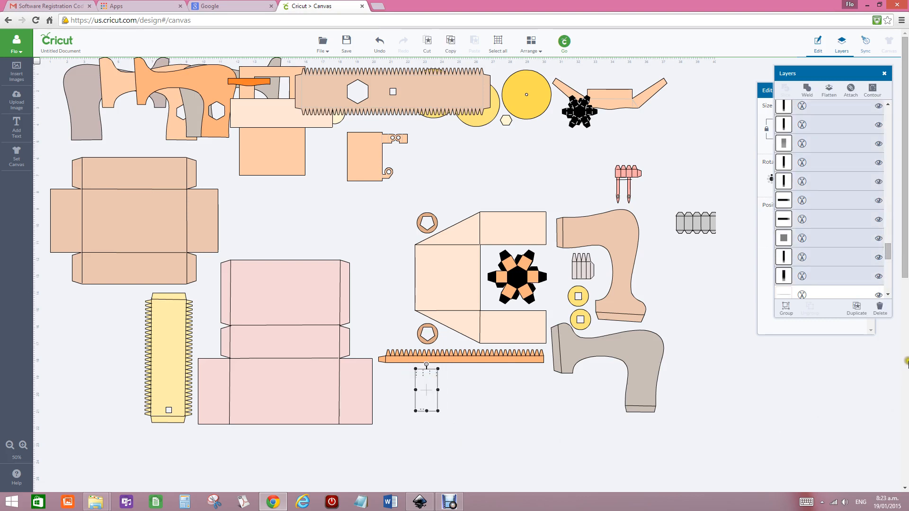
pyautogui.click(881, 307)
pyautogui.click(884, 307)
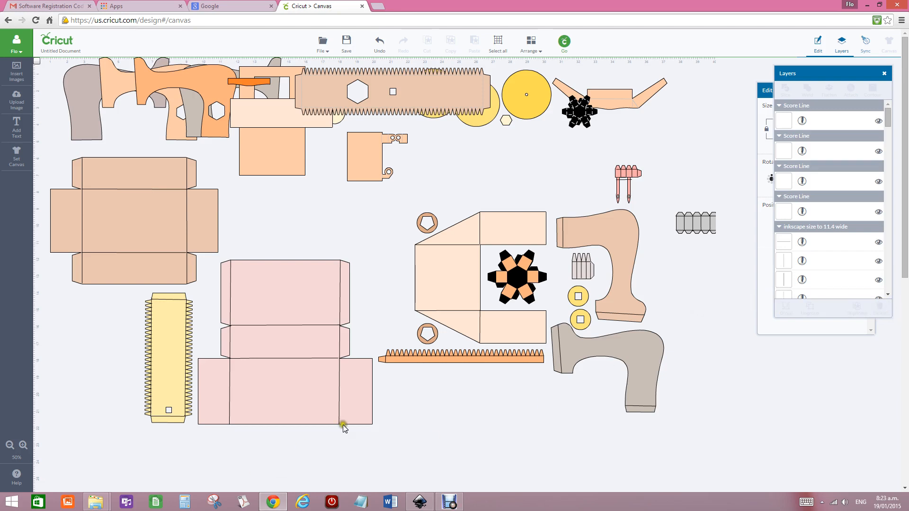
# Group the parts of the long orange toothed strip and move it down into the empty area below the other pieces
pyautogui.click(548, 349)
pyautogui.moveTo(529, 354); pyautogui.dragTo(375, 368)
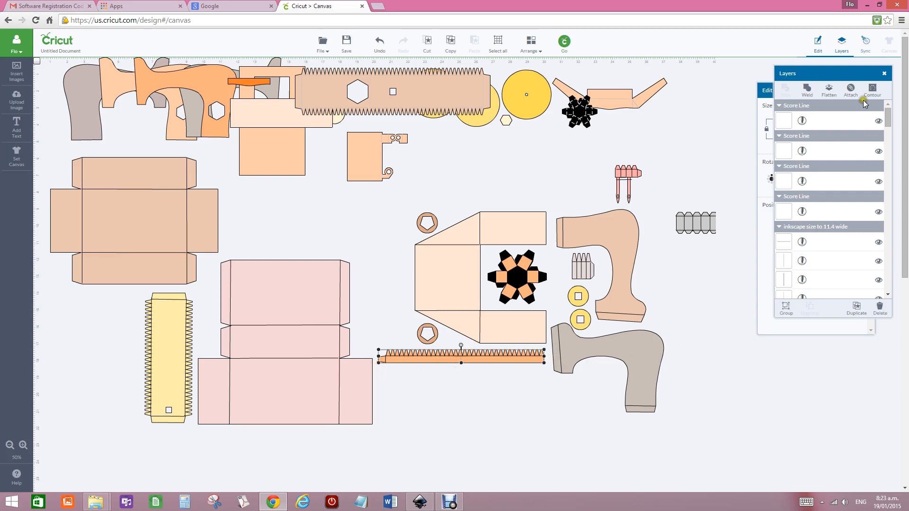
pyautogui.click(785, 307)
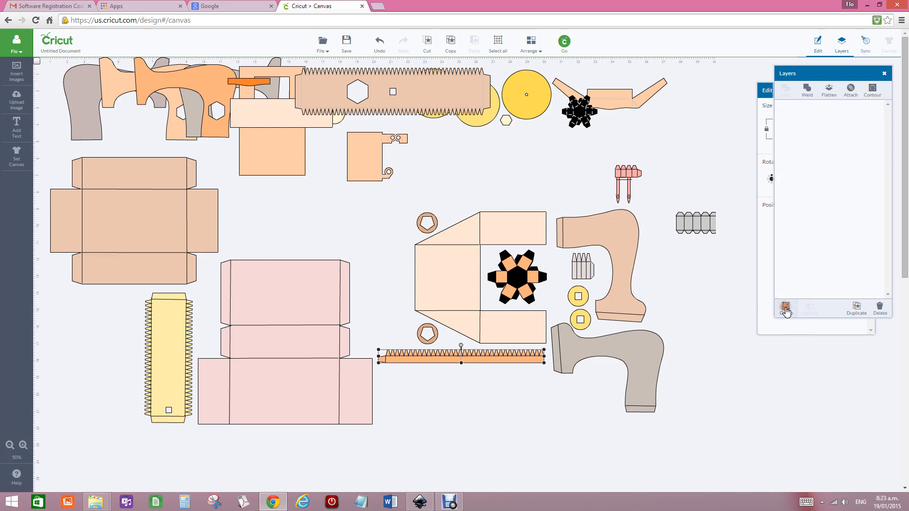
pyautogui.click(496, 353)
pyautogui.moveTo(498, 356); pyautogui.dragTo(535, 451)
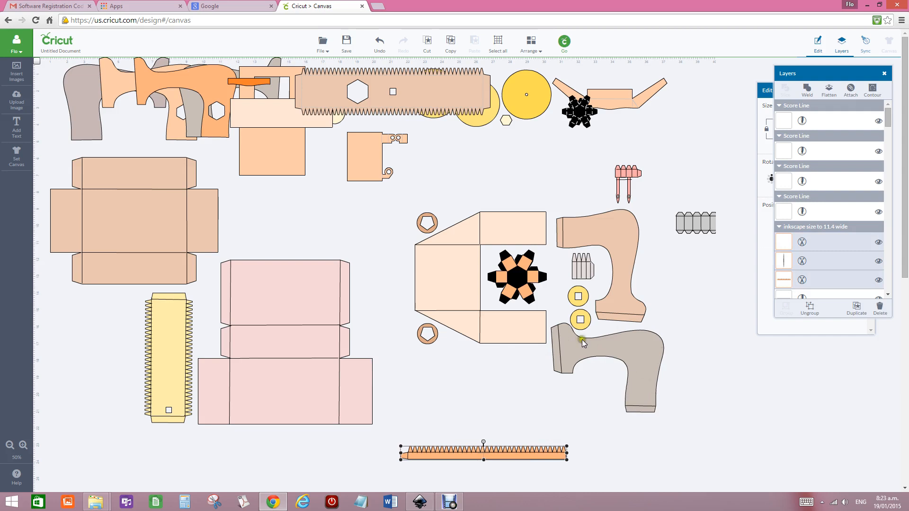
# Attach the two fold lines at the ends of the lower grey machine-arm piece to each other
pyautogui.click(623, 342)
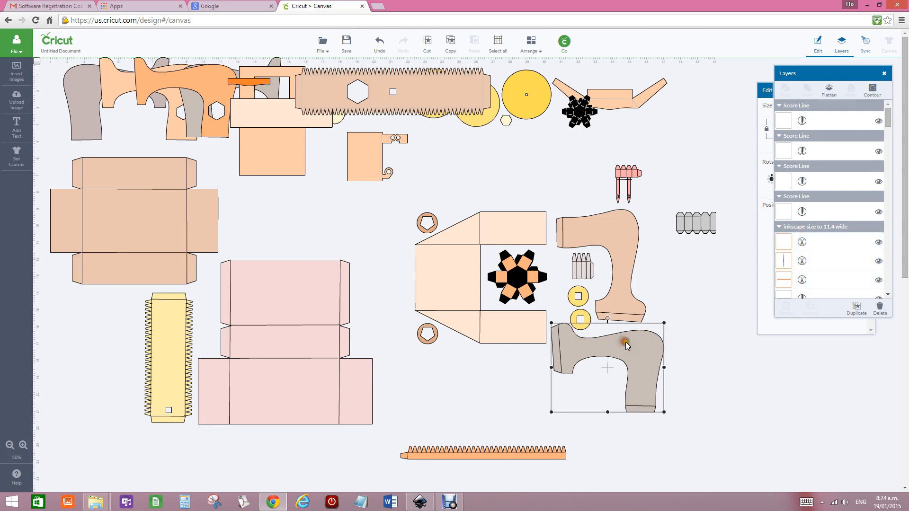
pyautogui.click(622, 240)
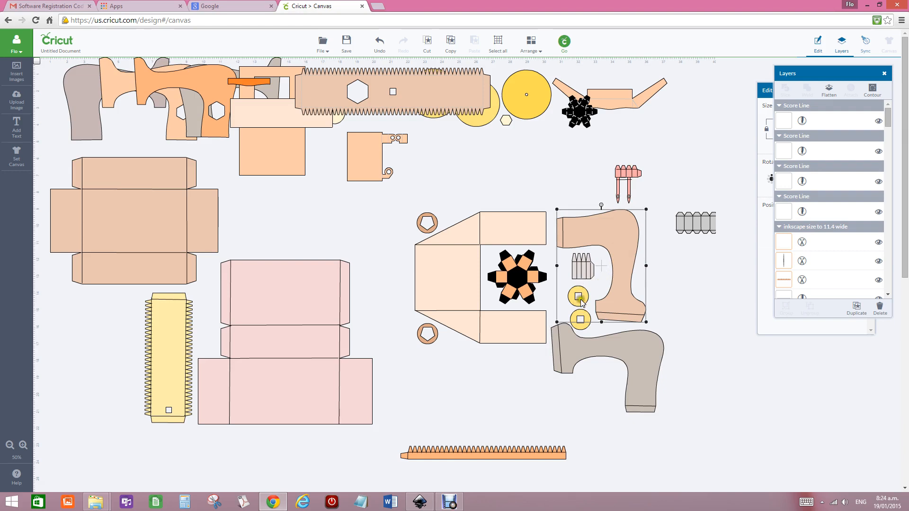
pyautogui.click(645, 376)
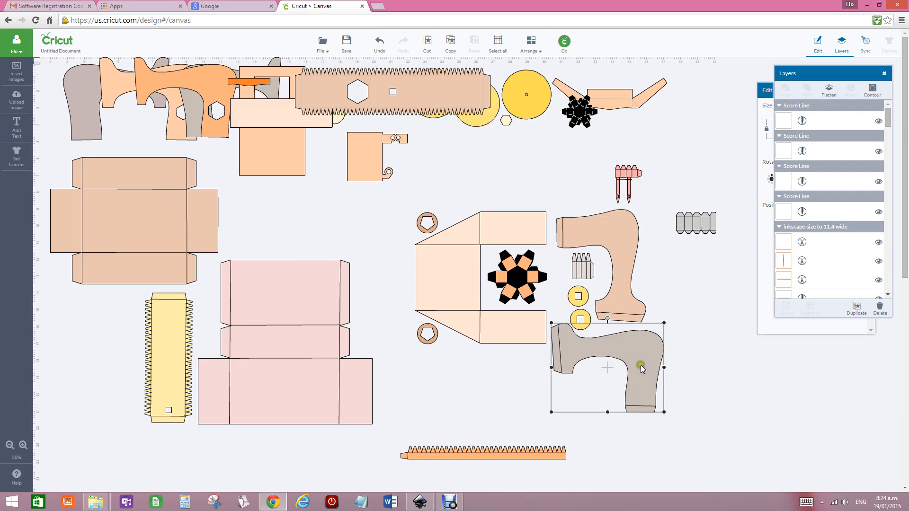
pyautogui.click(707, 402)
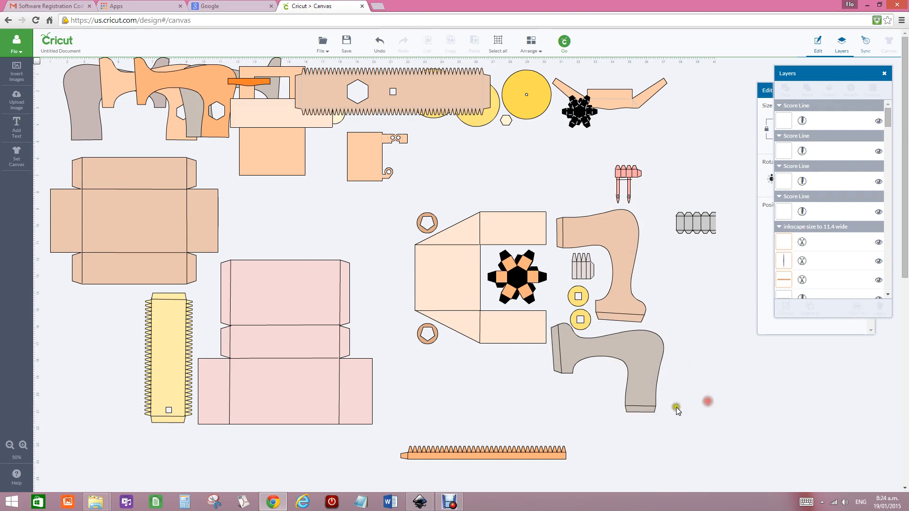
pyautogui.click(637, 406)
pyautogui.click(638, 406)
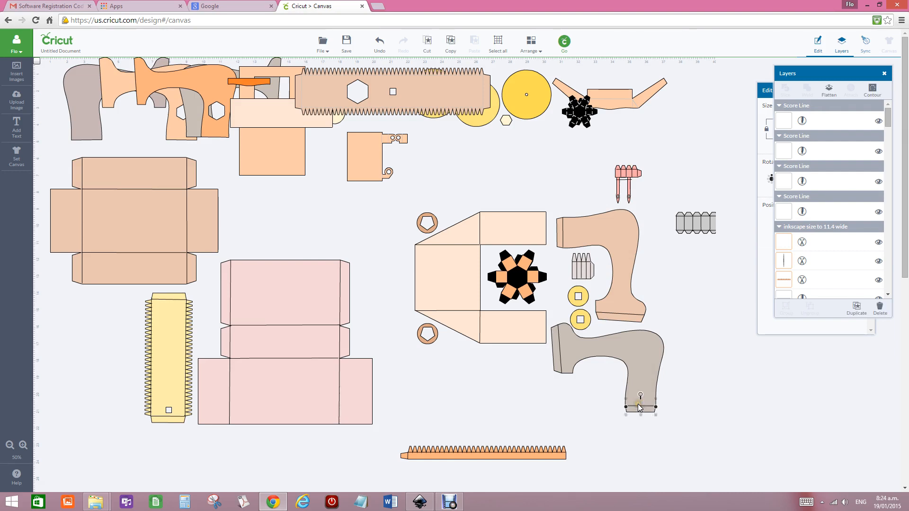
pyautogui.keyDown('shift'); pyautogui.click(560, 354); pyautogui.keyUp('shift')
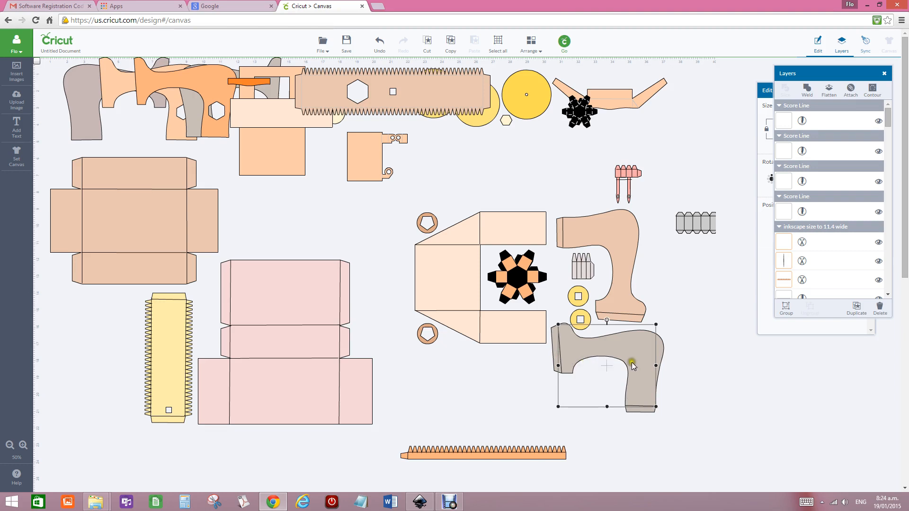
pyautogui.click(851, 90)
pyautogui.click(728, 354)
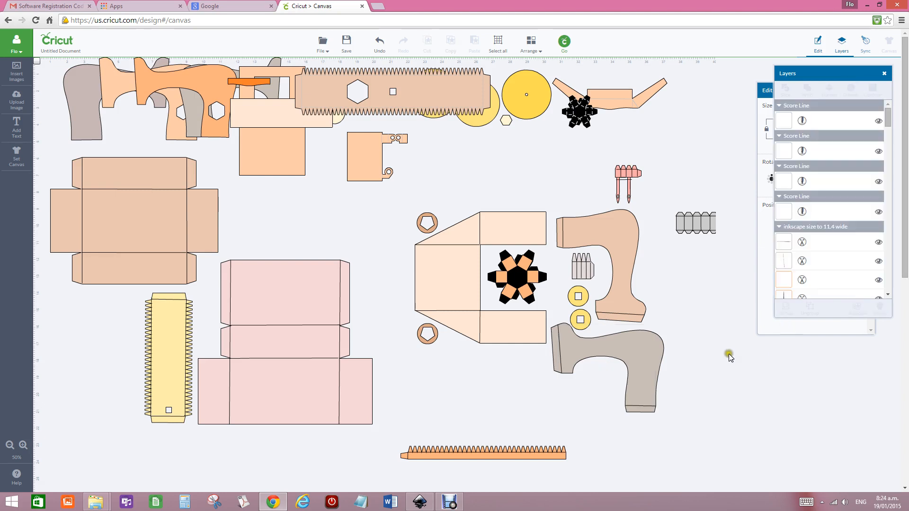
# Attach the fold lines to the body of the grey machine-arm piece and move it clear of the pieces around it
pyautogui.click(635, 395)
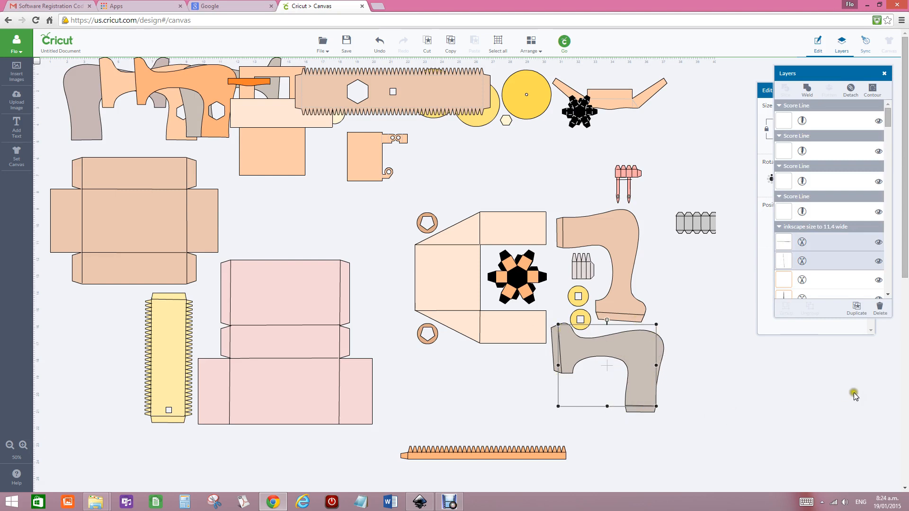
pyautogui.keyDown('shift'); pyautogui.click(662, 352); pyautogui.keyUp('shift')
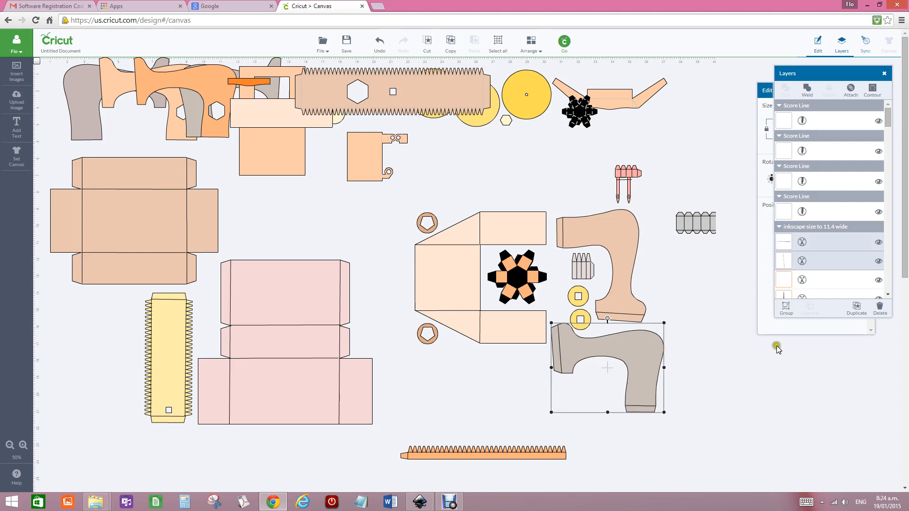
pyautogui.click(793, 243)
pyautogui.click(849, 88)
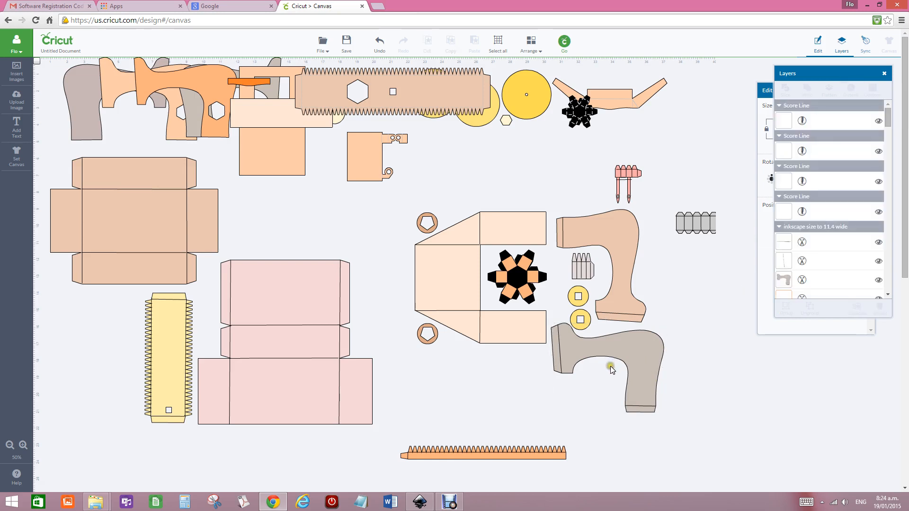
pyautogui.click(644, 366)
pyautogui.moveTo(628, 356); pyautogui.dragTo(686, 387)
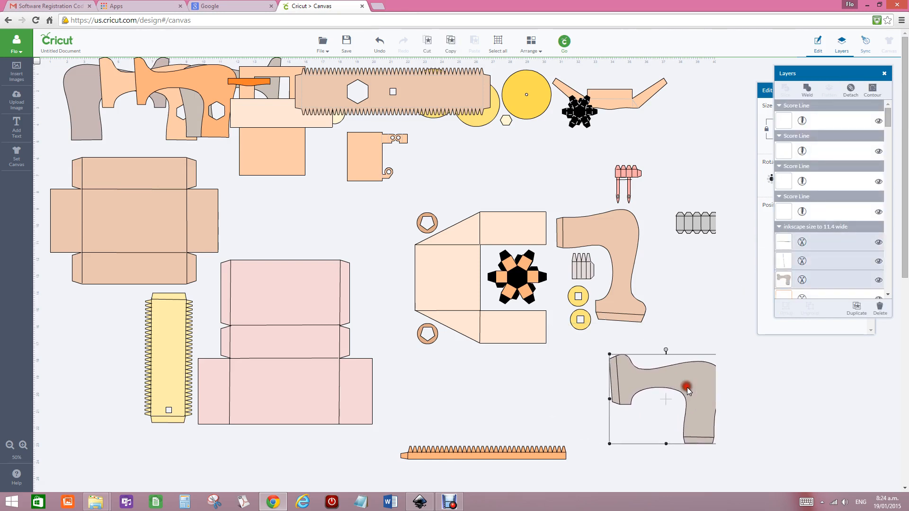
# Change both fold lines of the grey machine-arm piece from cut to score lines
pyautogui.click(783, 243)
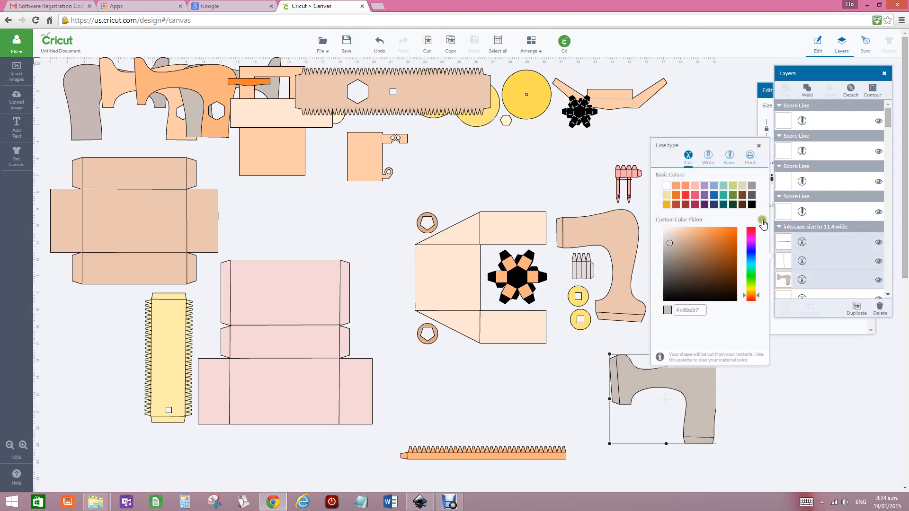
pyautogui.click(729, 157)
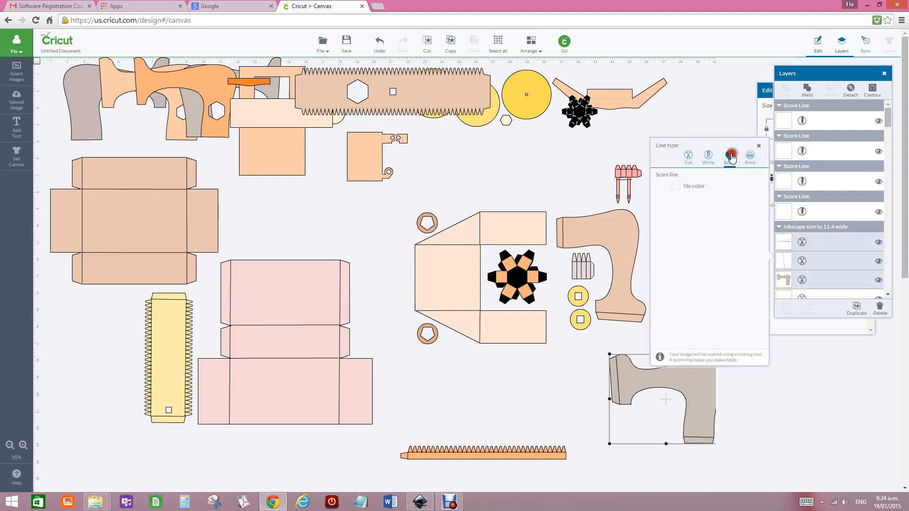
pyautogui.click(782, 260)
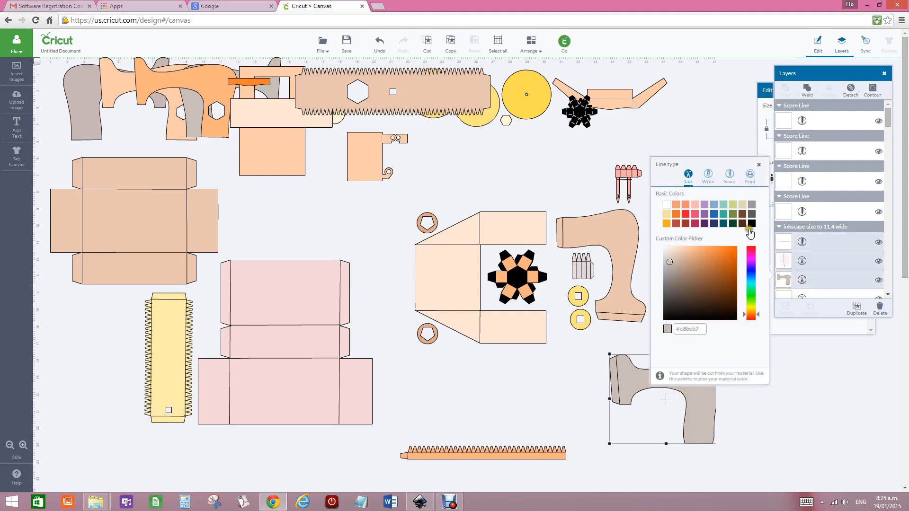
pyautogui.click(729, 173)
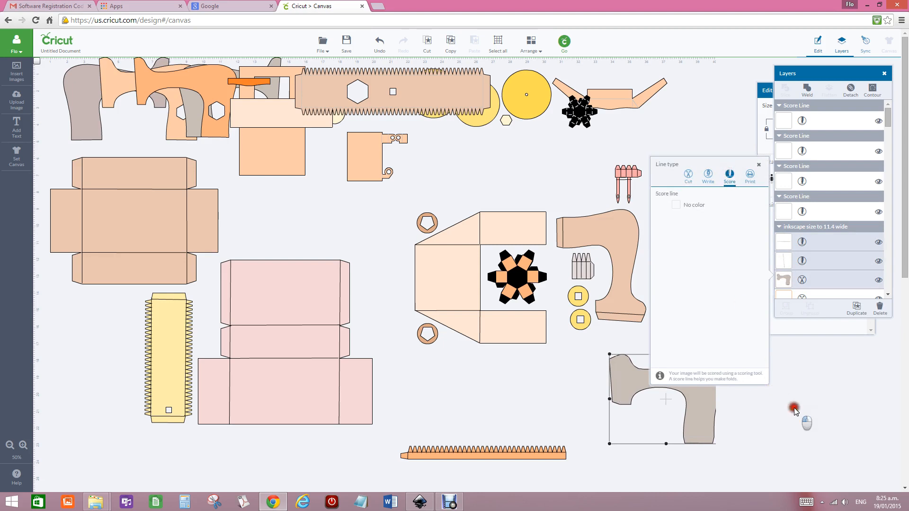
# Set the grey machine-arm piece among the finished pieces above the pink box, and shift the small grey tabbed strip slightly inward
pyautogui.click(625, 392)
pyautogui.moveTo(641, 383); pyautogui.dragTo(666, 101)
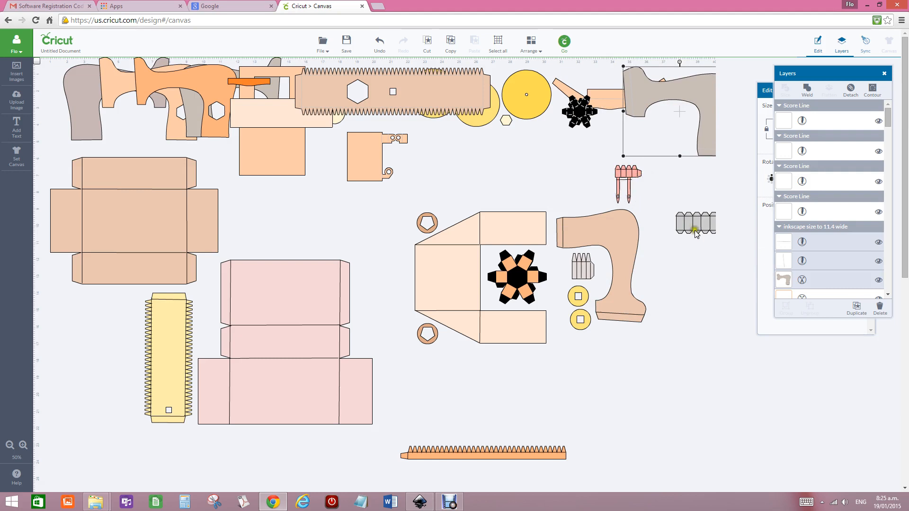
pyautogui.moveTo(701, 224); pyautogui.dragTo(671, 214)
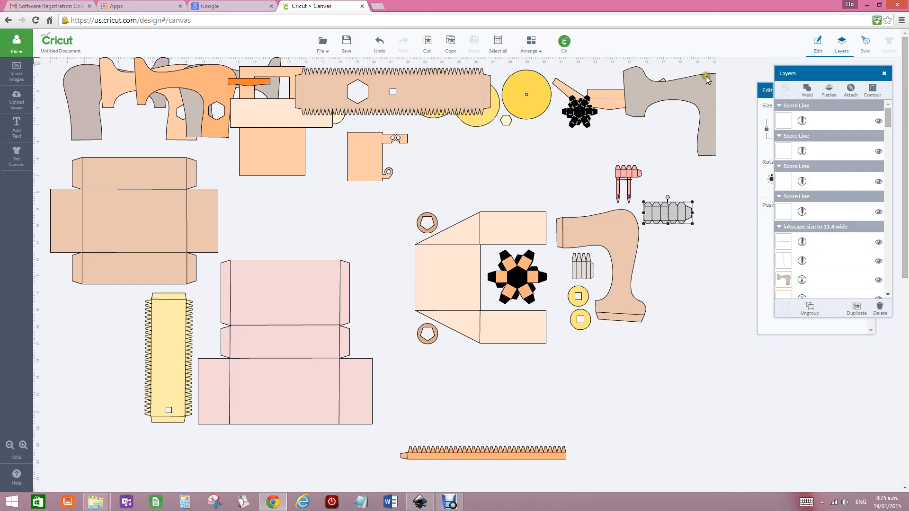
pyautogui.moveTo(705, 91); pyautogui.dragTo(242, 151)
# Nudge the large tan toothed strip slightly up and left, and check its size and the size of the whole layout
pyautogui.moveTo(424, 94)
pyautogui.mouseDown()
pyautogui.moveTo(432, 91)
pyautogui.moveTo(406, 92)
pyautogui.moveTo(419, 90)
pyautogui.mouseUp()
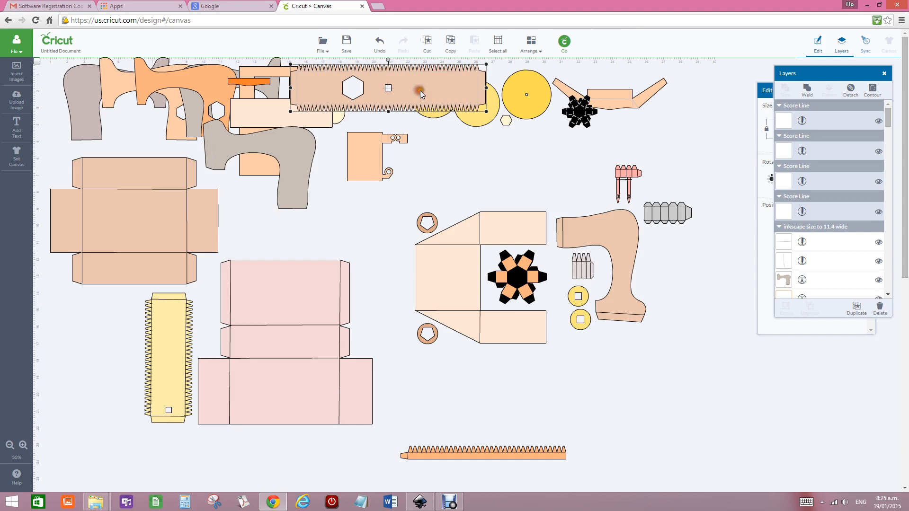
pyautogui.click(762, 286)
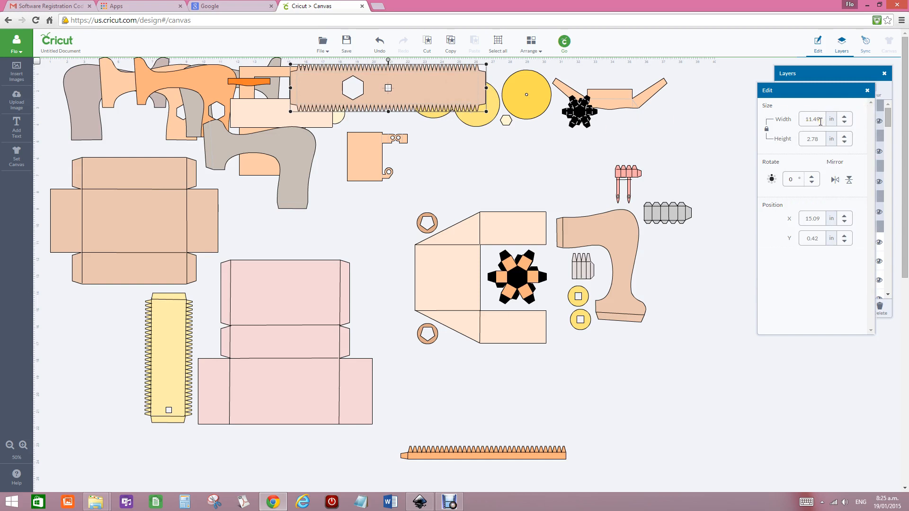
pyautogui.click(499, 43)
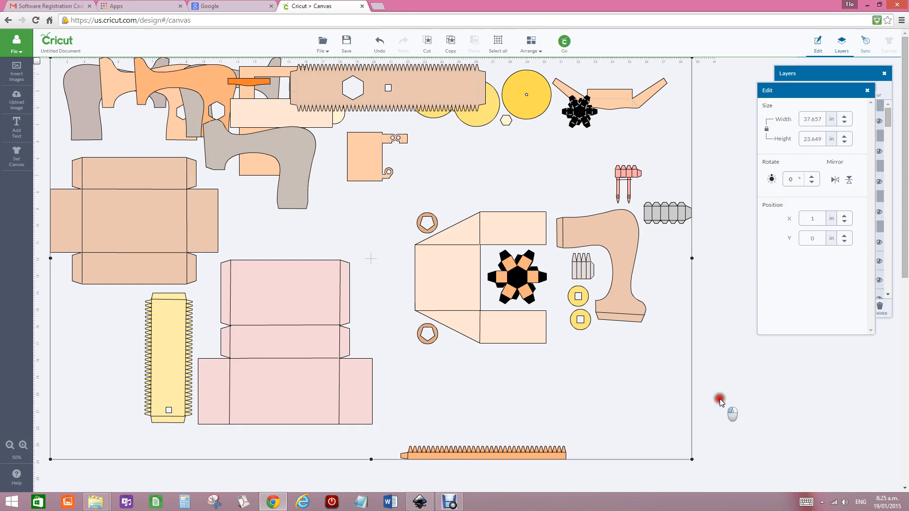
pyautogui.click(717, 387)
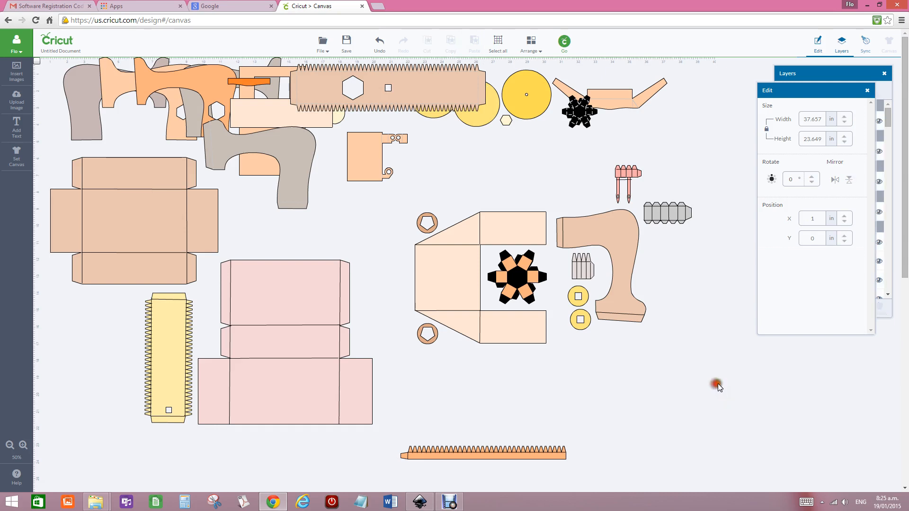
# Move the long orange toothed strip up beneath the cream folded-panel piece
pyautogui.click(487, 454)
pyautogui.moveTo(488, 456); pyautogui.dragTo(532, 387)
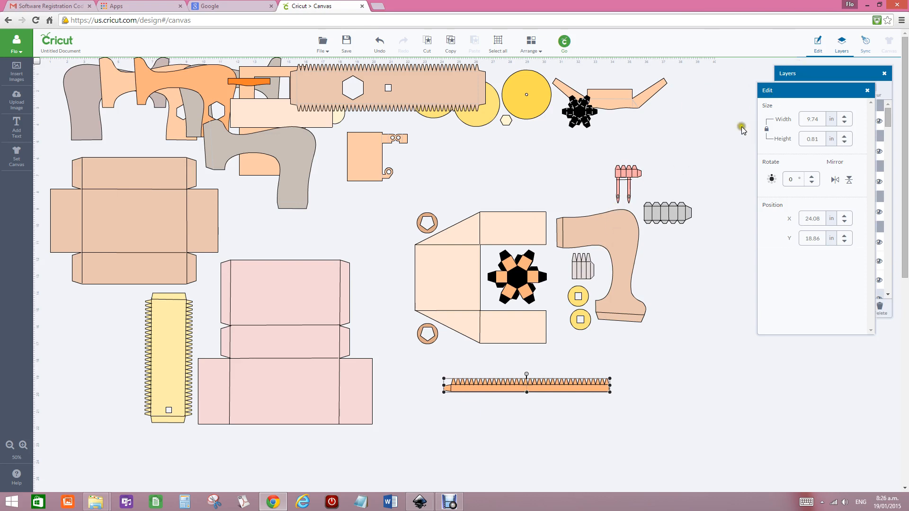
pyautogui.moveTo(455, 507)
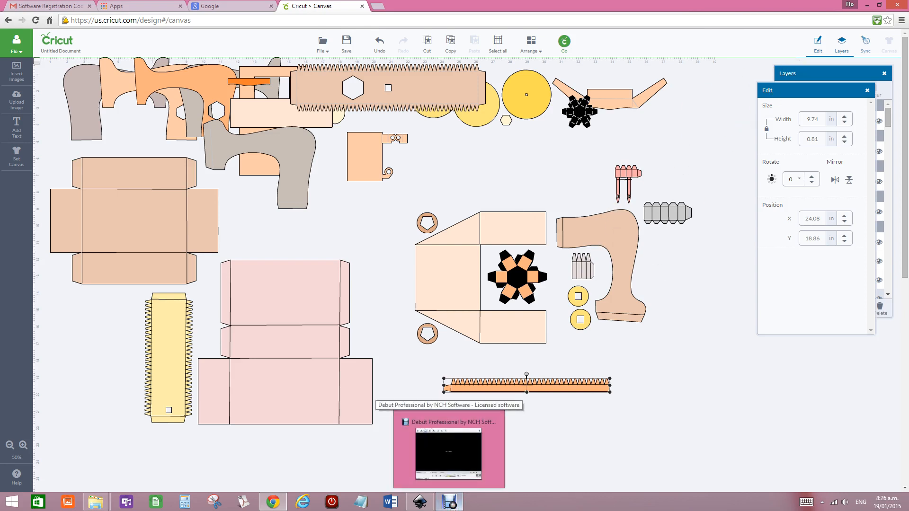